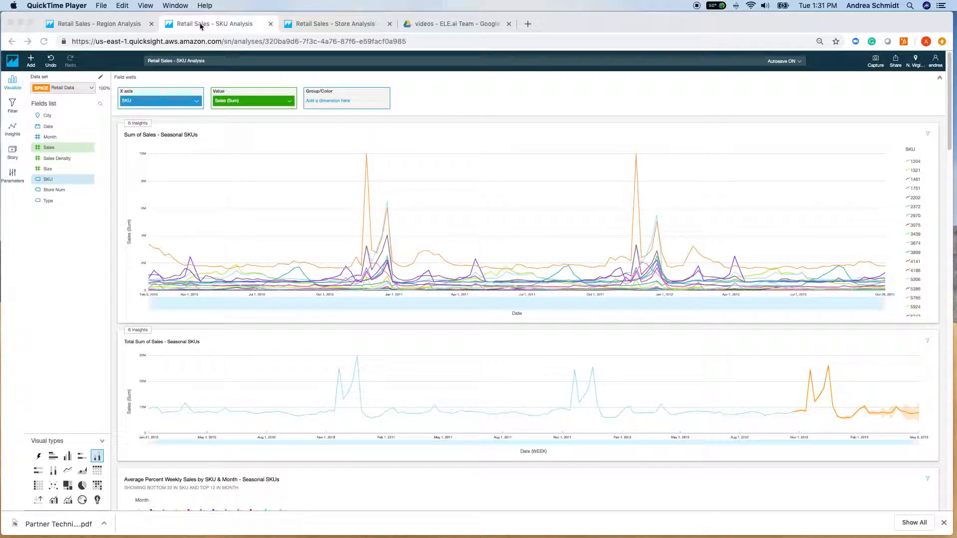
- Open the Retail Sales - Region Analysis and look over its city sales charts, rankings and map
left_click(105, 25)
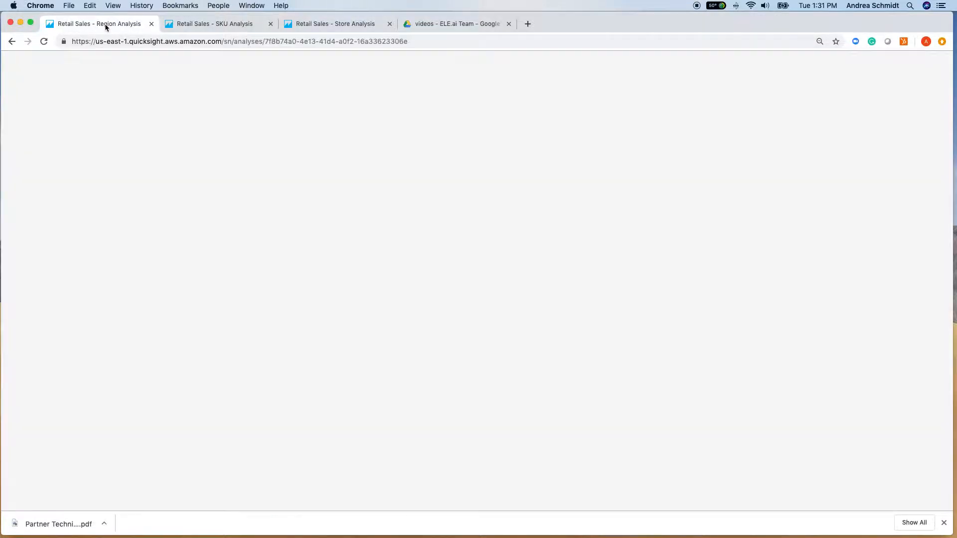
scroll(404, 290, "down", 10)
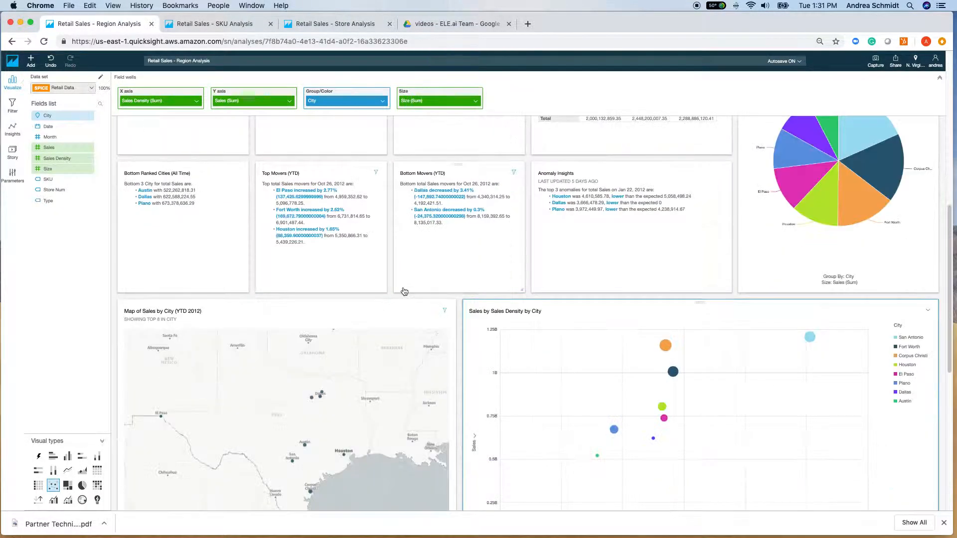
scroll(403, 290, "up", 10)
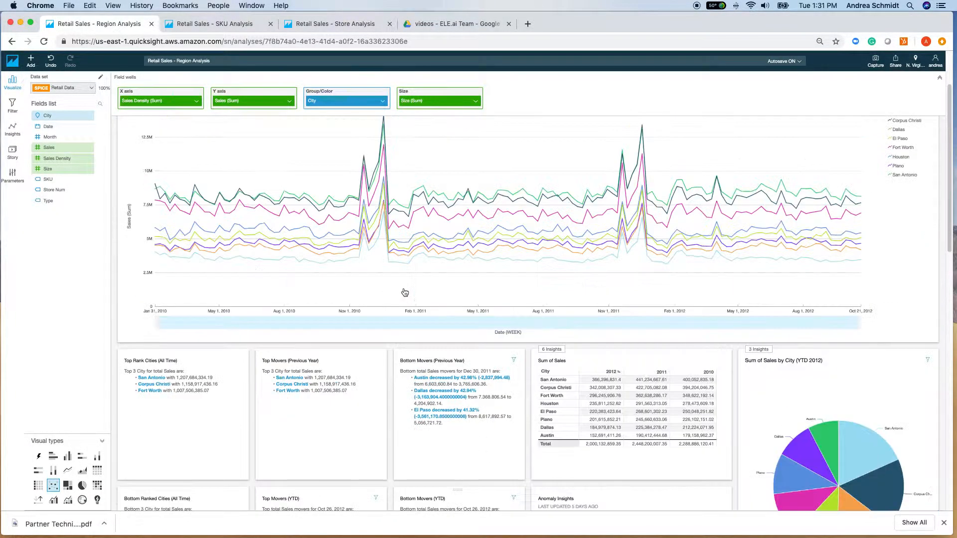
- Open the Retail Sales - Store Analysis and look over its store sales charts, rankings and movers
left_click(328, 24)
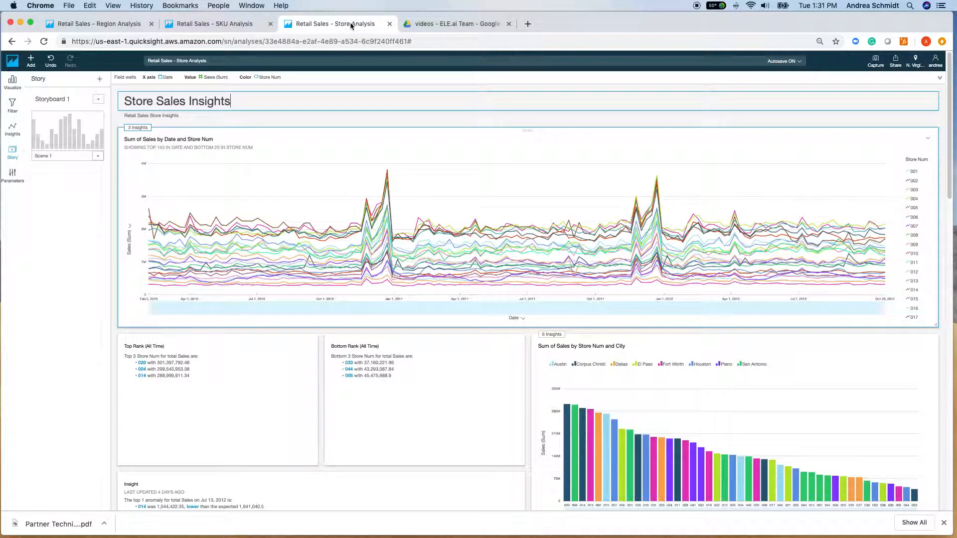
scroll(507, 324, "down", 10)
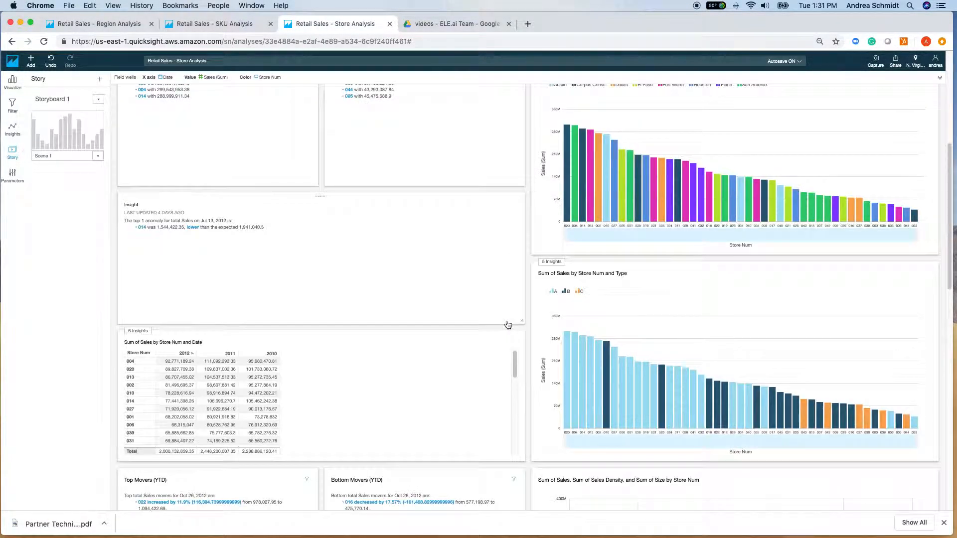
scroll(510, 327, "down", 4)
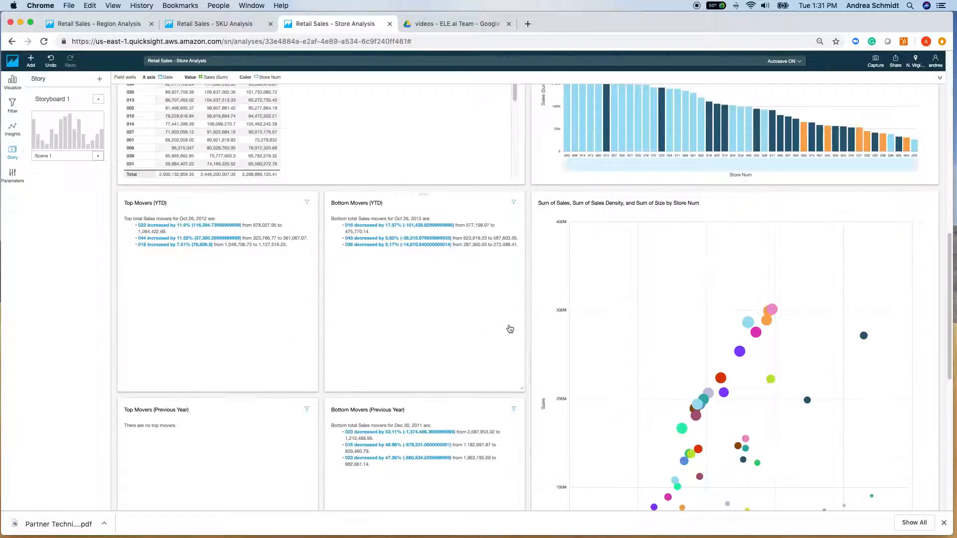
scroll(500, 227, "up", 15)
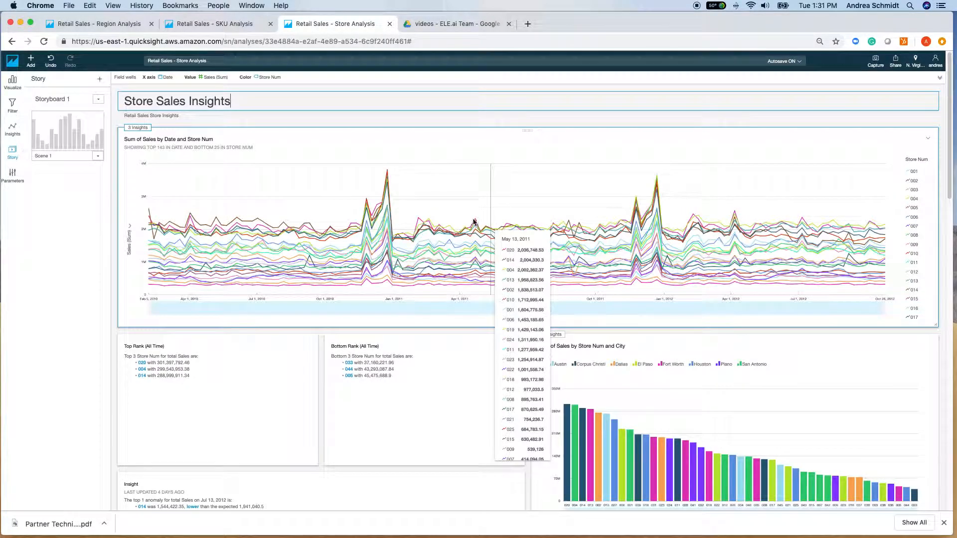
- Open the Retail Sales - SKU Analysis and examine the sales peaks by date in the Sum of Sales - Seasonal SKUs chart
left_click(230, 26)
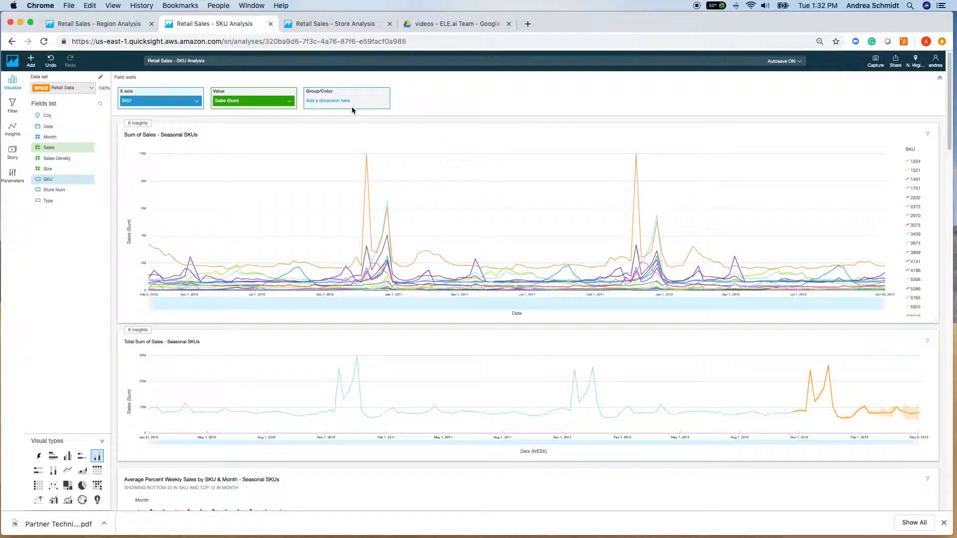
left_click(371, 134)
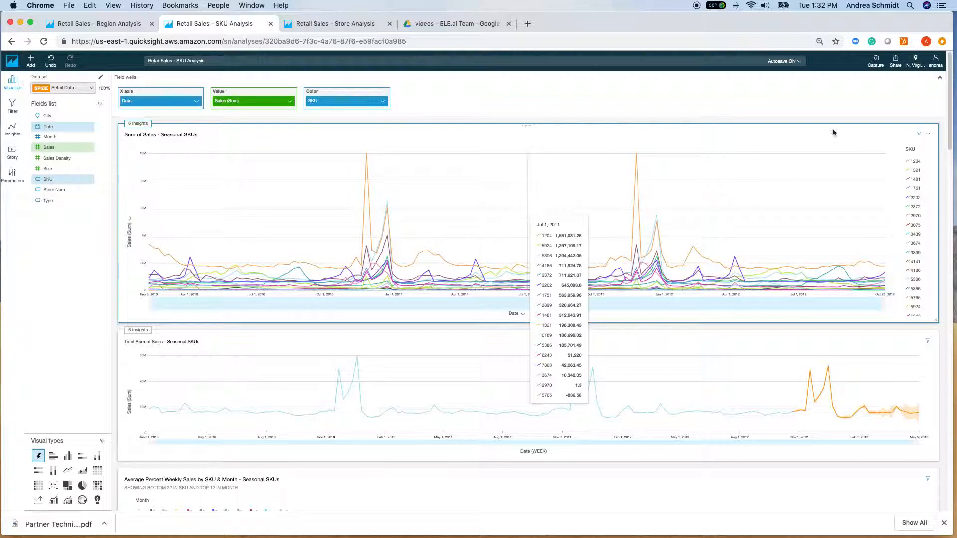
left_click_drag(927, 189, 939, 131)
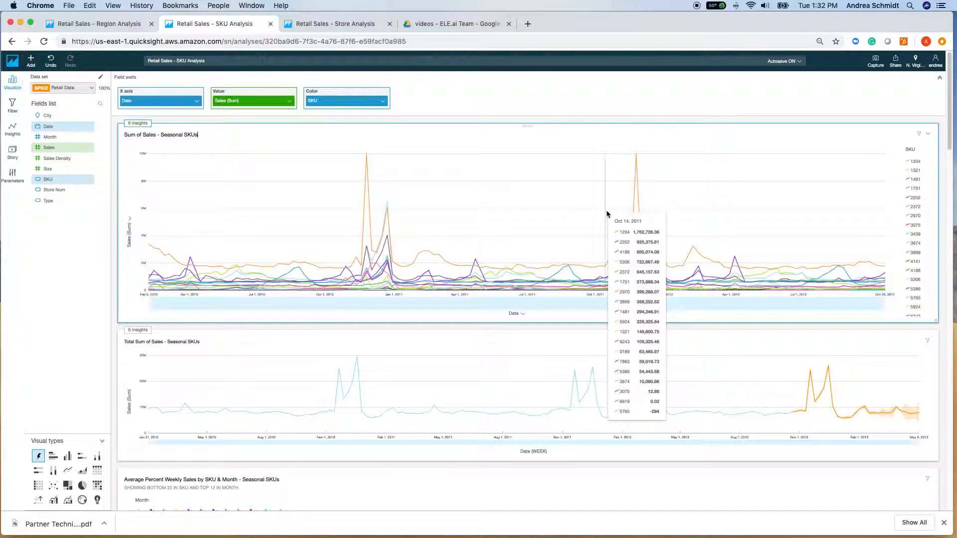
scroll(606, 215, "down", 3)
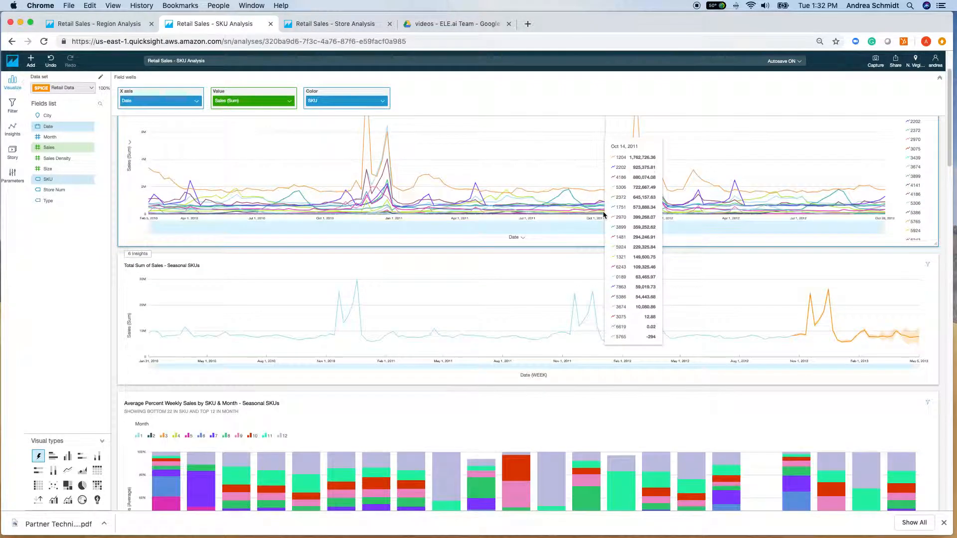
scroll(604, 215, "up", 3)
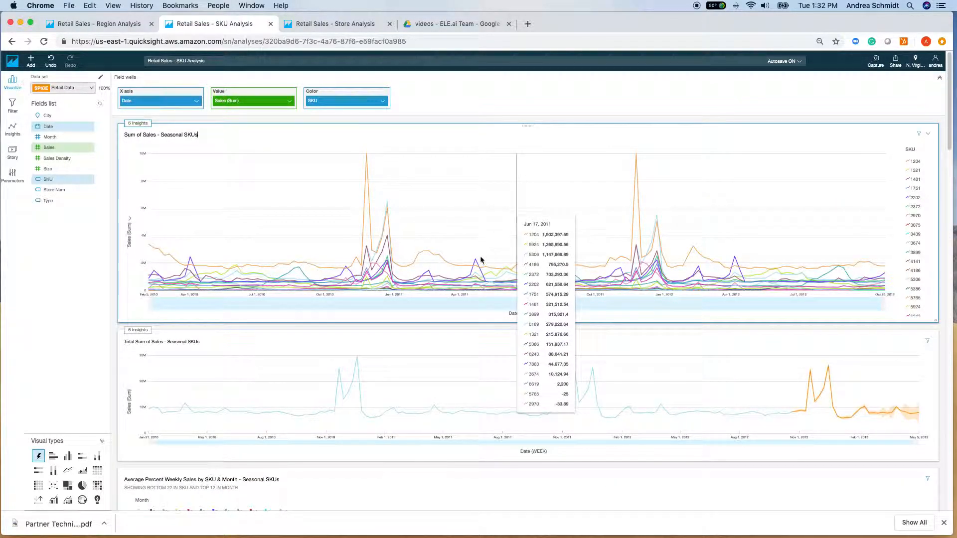
mouse_move(462, 247)
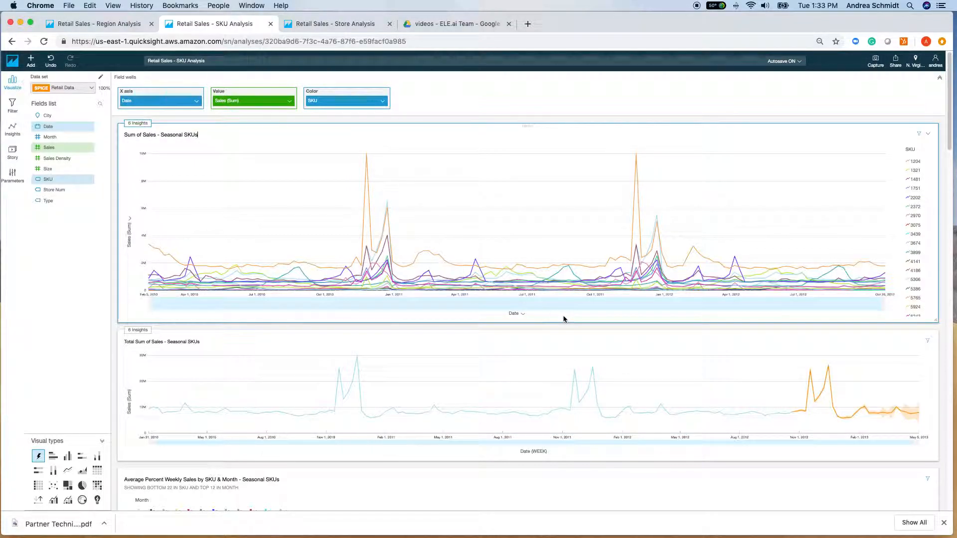
mouse_move(571, 273)
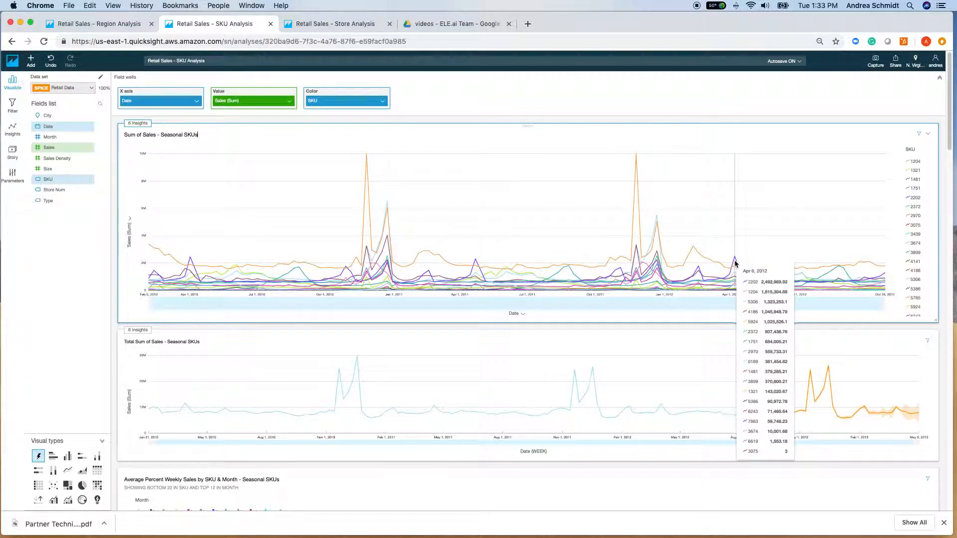
- Zoom the Total Sum of Sales - Seasonal SKUs chart into the forecast period up to May 2013 and restore the full date range
scroll(504, 269, "down", 3)
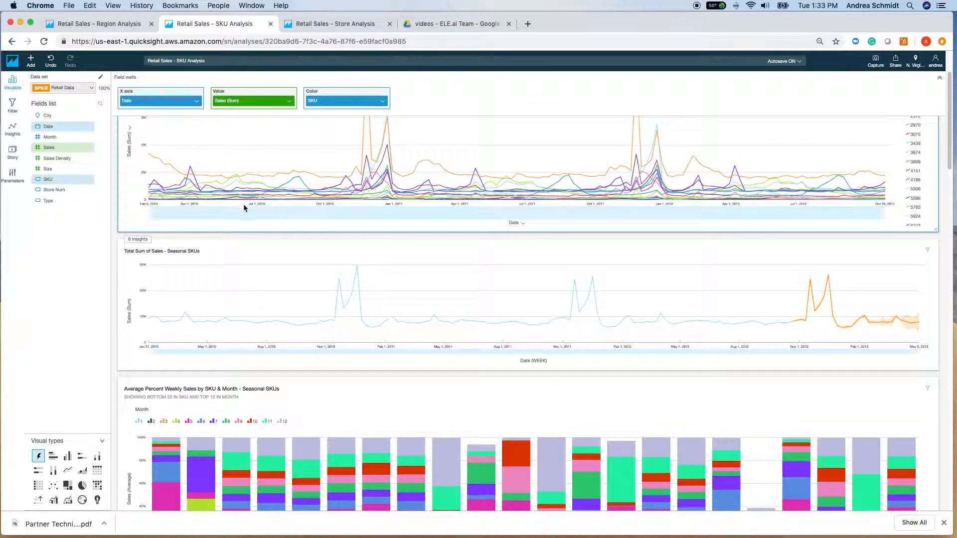
scroll(244, 207, "up", 4)
scroll(229, 349, "down", 4)
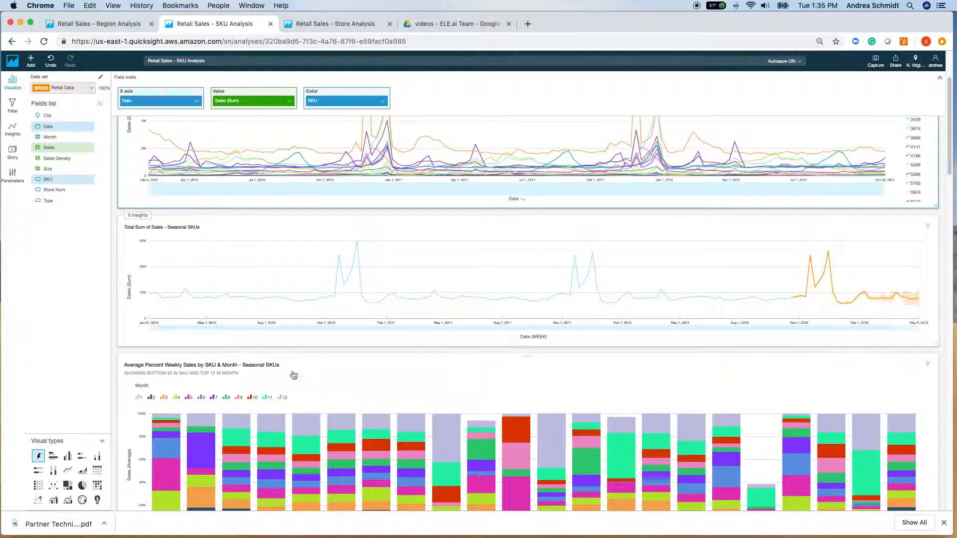
left_click_drag(148, 327, 771, 329)
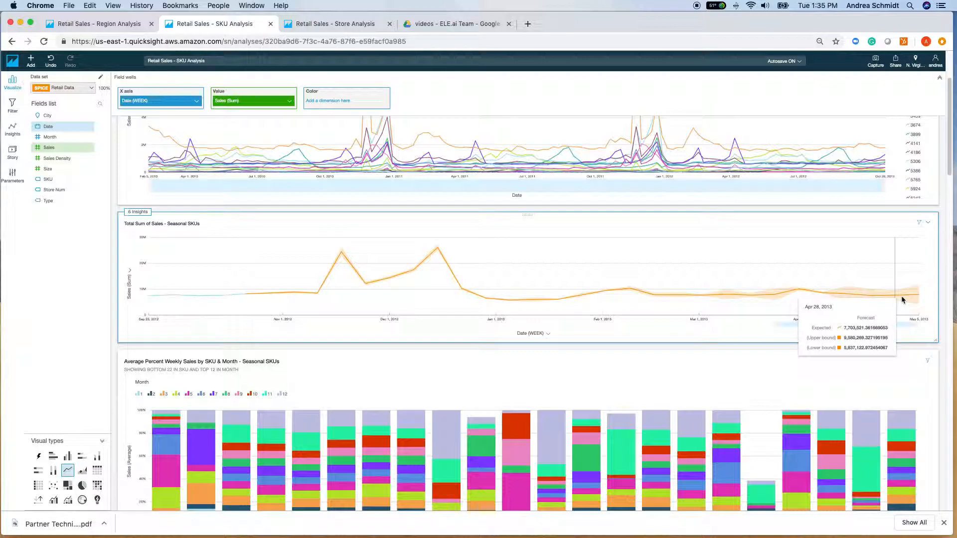
left_click_drag(782, 325, 124, 333)
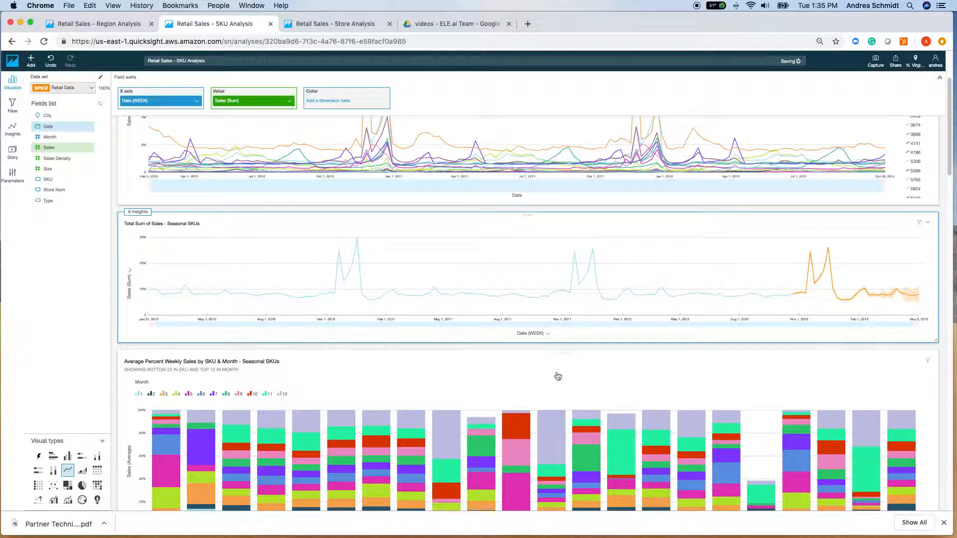
- Examine each SKU's monthly sales shares in the Average Percent Weekly Sales by SKU & Month - Seasonal SKUs chart
scroll(554, 376, "down", 2)
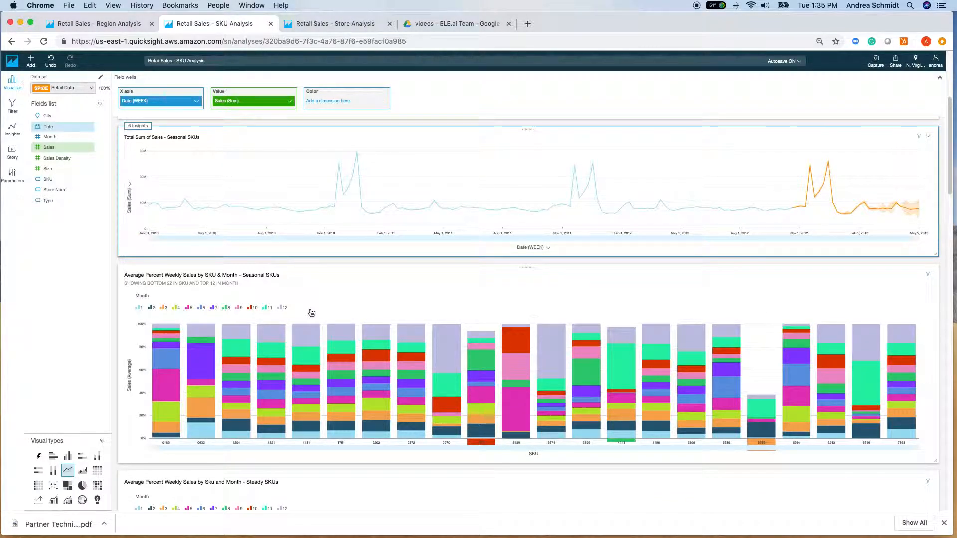
scroll(311, 313, "down", 1)
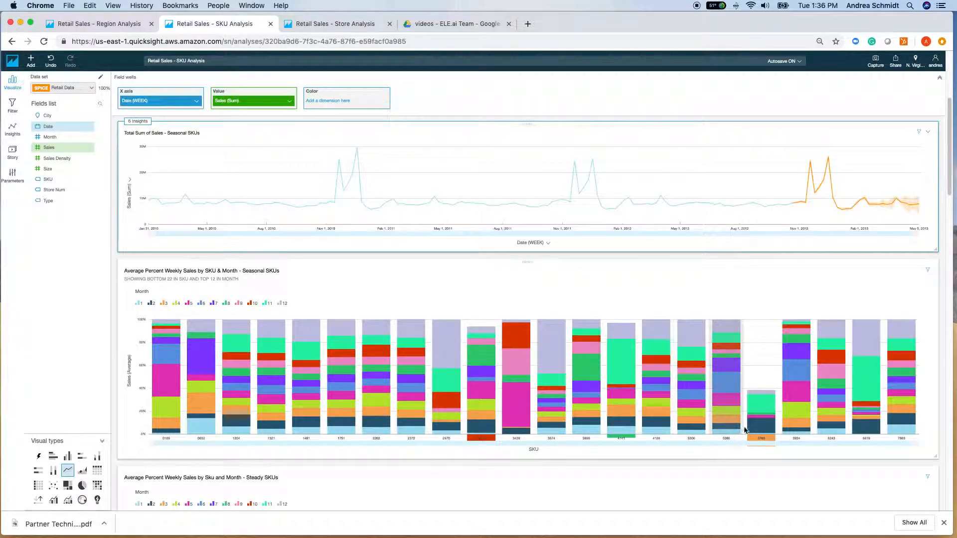
scroll(758, 396, "down", 3)
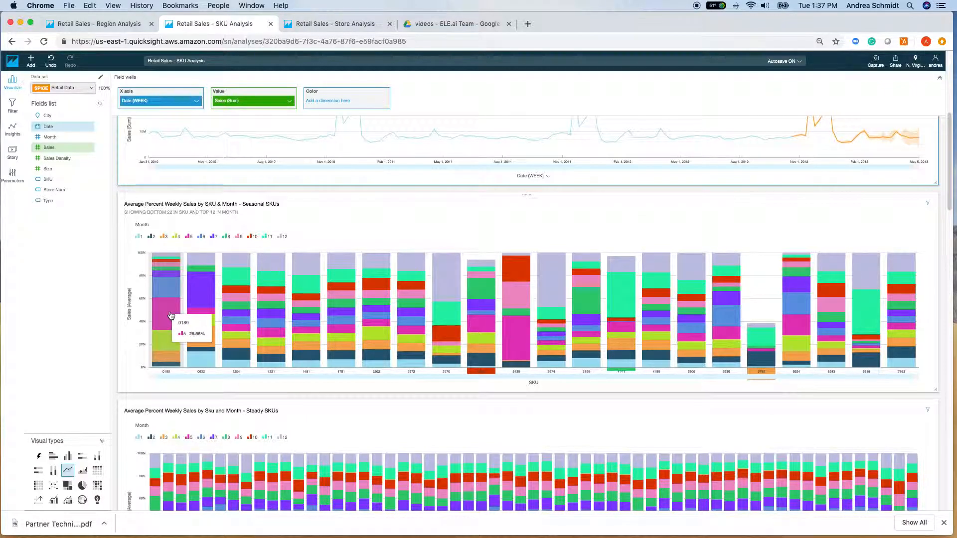
- Compare the monthly sales percentages of the steady SKUs with those of the seasonal SKUs in the two stacked bar charts
scroll(174, 314, "down", 5)
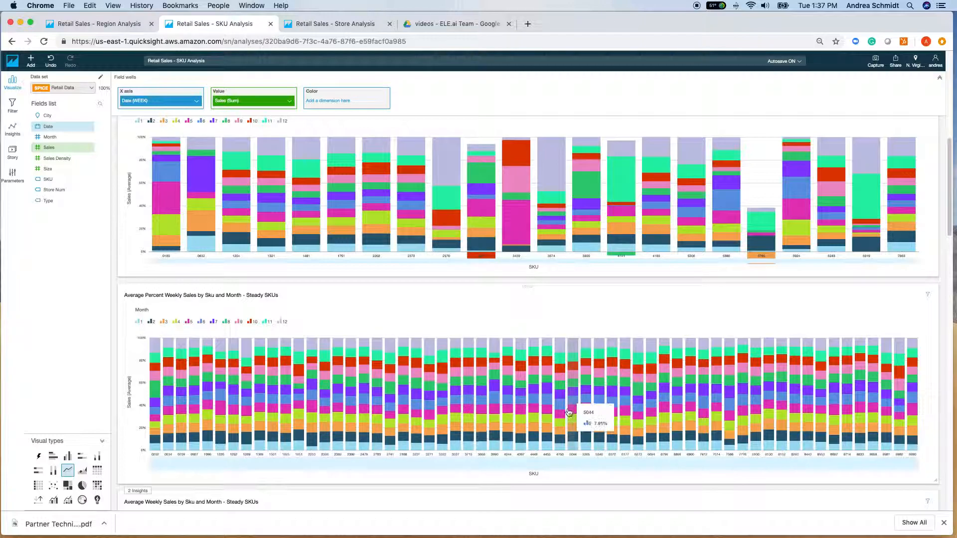
scroll(564, 381, "up", 1)
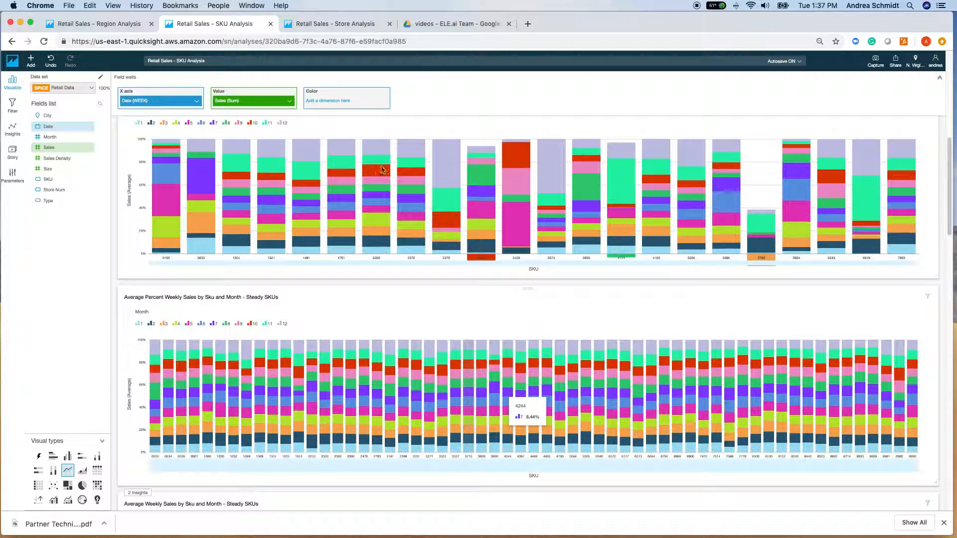
scroll(374, 200, "up", 1)
scroll(352, 273, "up", 2)
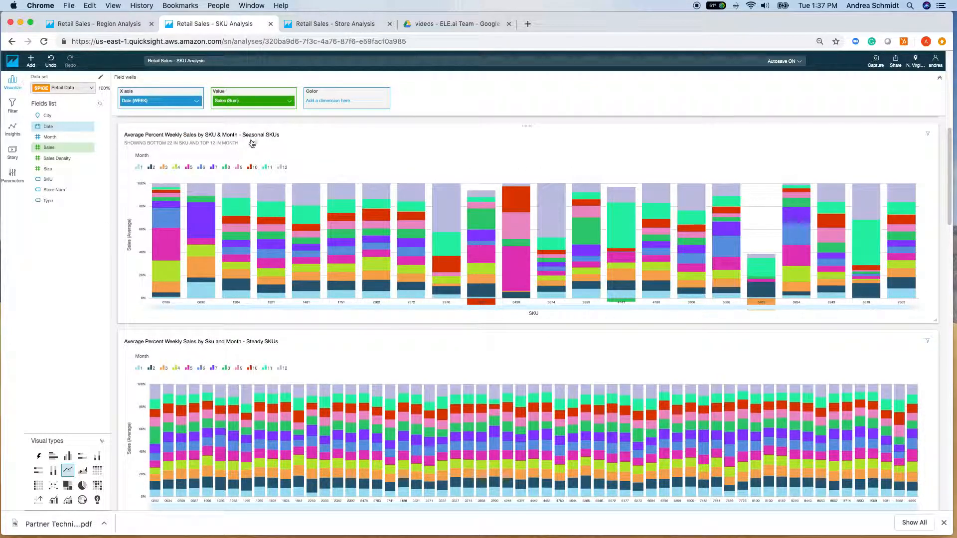
scroll(346, 234, "down", 1)
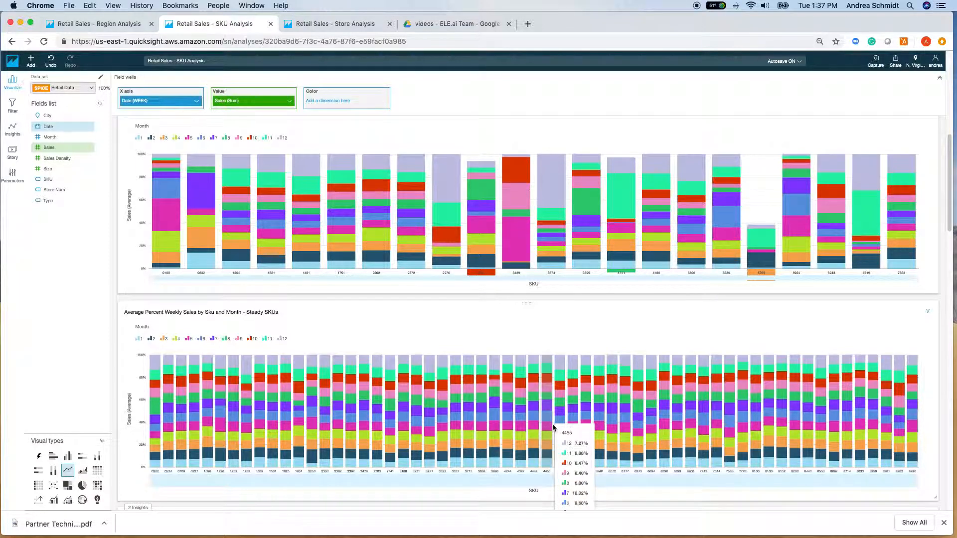
scroll(555, 427, "down", 1)
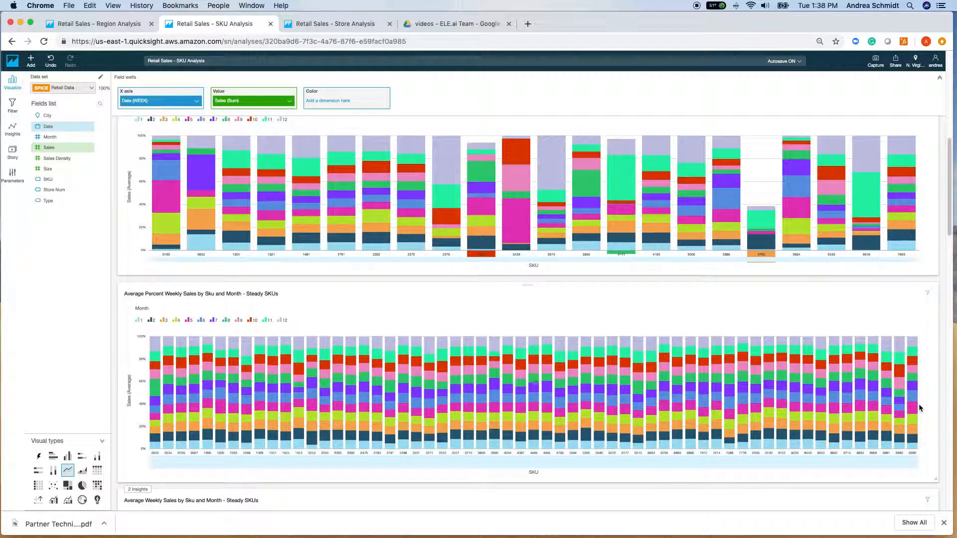
scroll(256, 304, "up", 2)
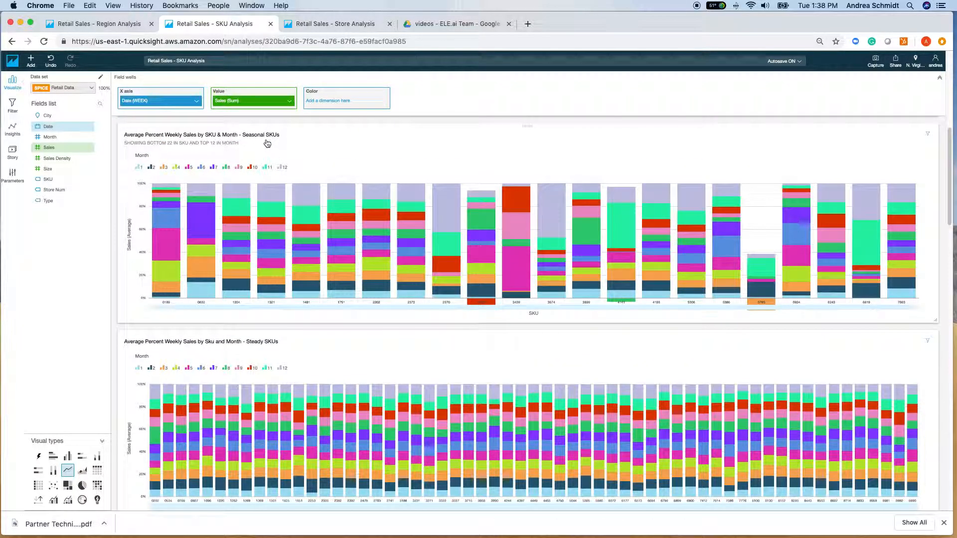
scroll(469, 370, "down", 5)
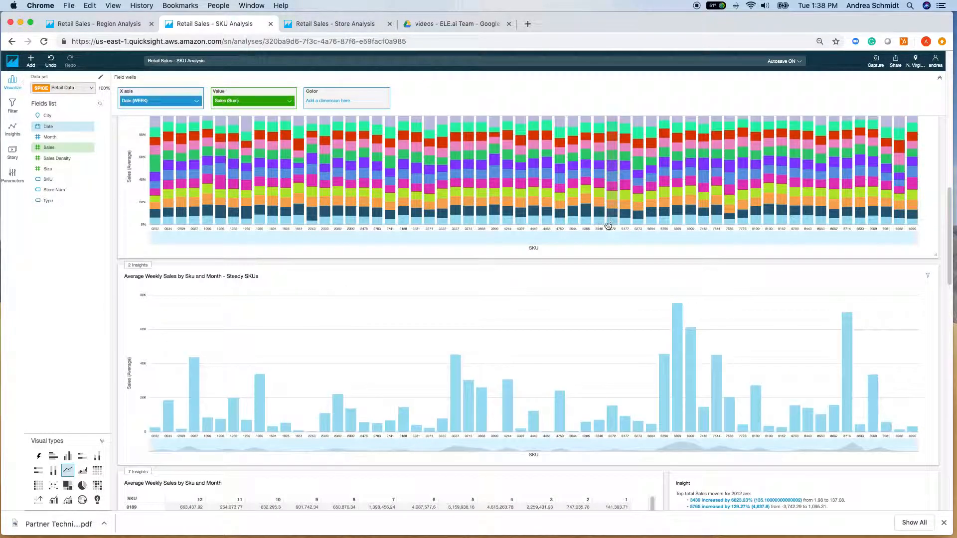
scroll(593, 272, "up", 3)
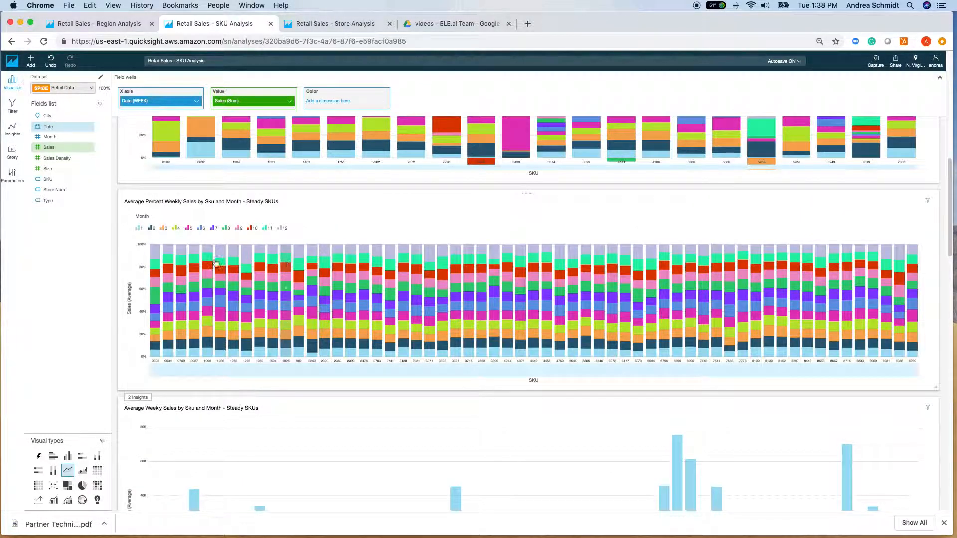
scroll(393, 360, "down", 2)
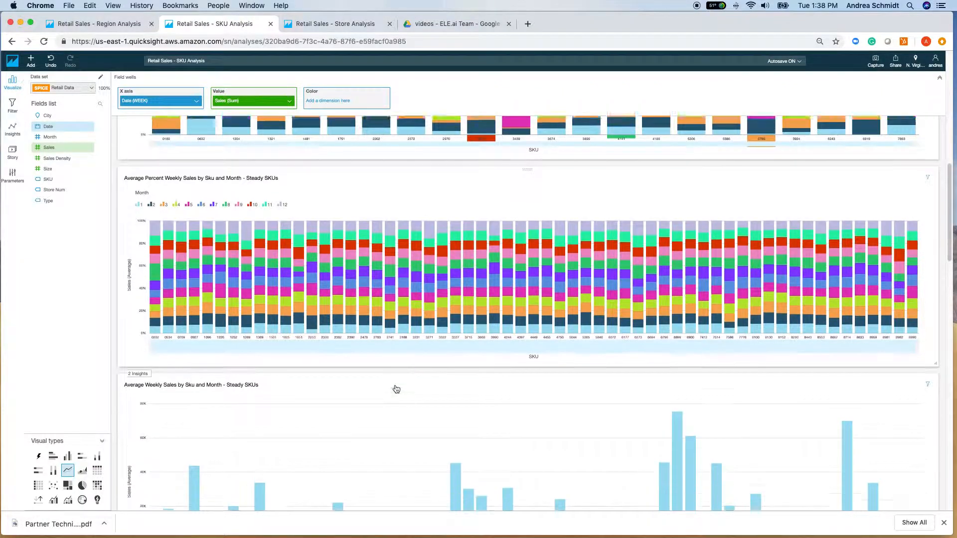
- Sort the Average Weekly Sales by Sku and Month - Steady SKUs bar chart by average sales in descending order
scroll(405, 335, "down", 1)
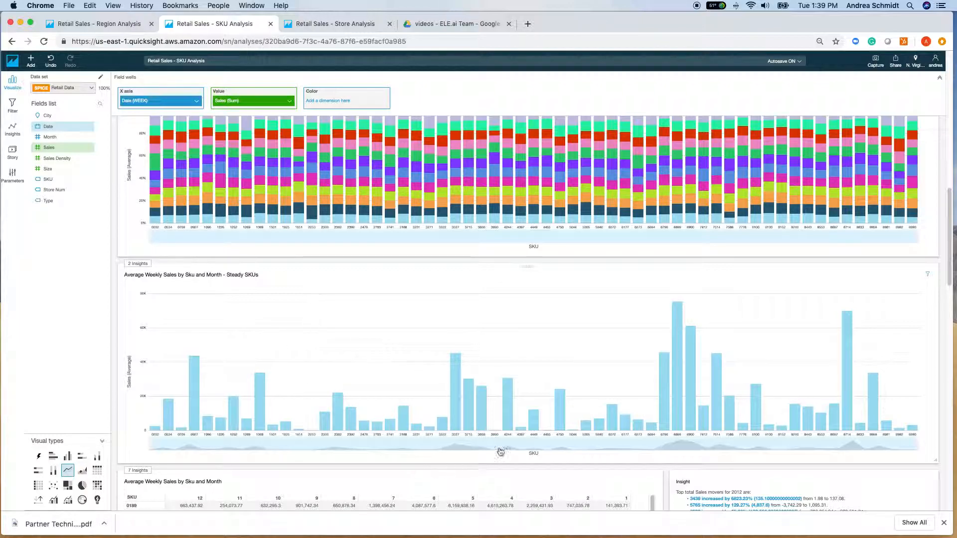
left_click(541, 455)
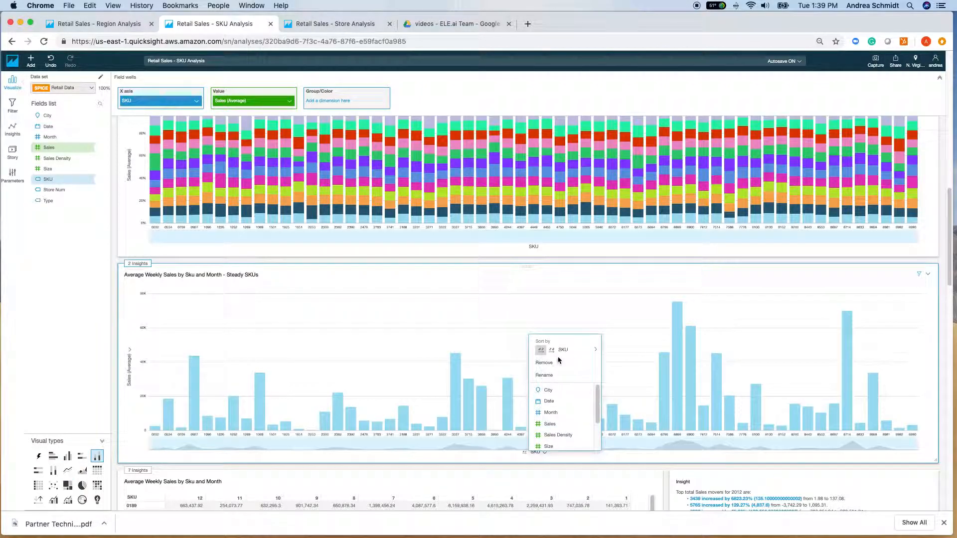
mouse_move(554, 355)
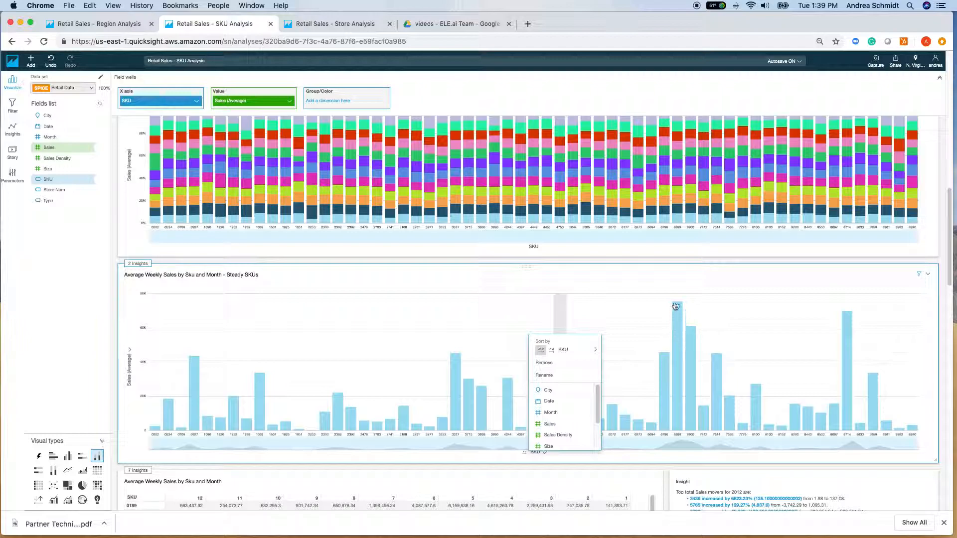
scroll(678, 212, "up", 1)
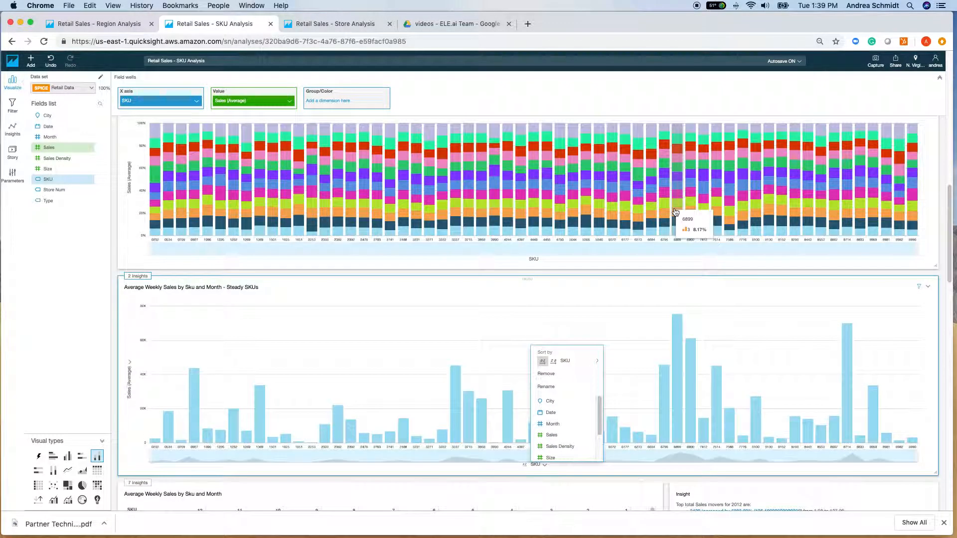
left_click(543, 362)
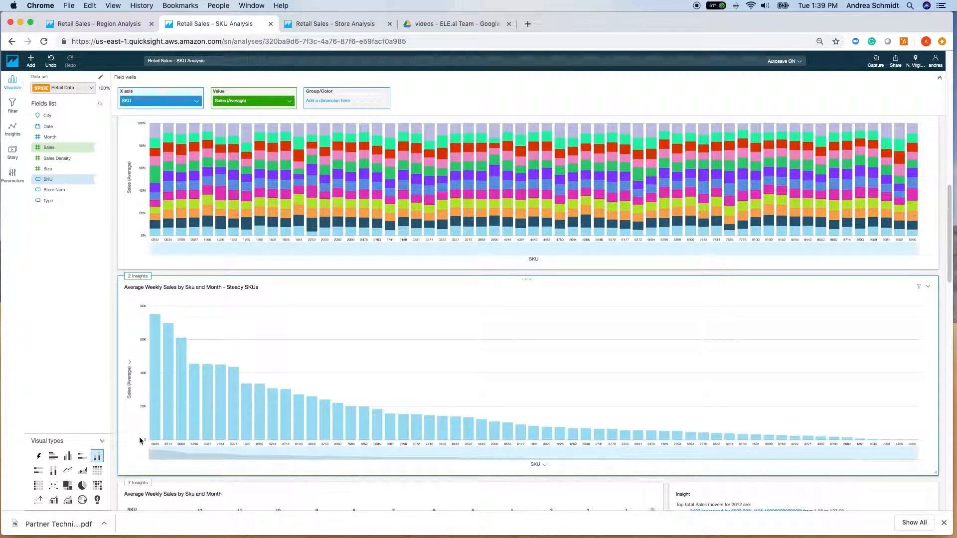
- Sort the Average Weekly Sales by Sku and Month - Steady SKUs chart in ascending order and narrow its range to the lowest-selling SKUs
left_click(128, 406)
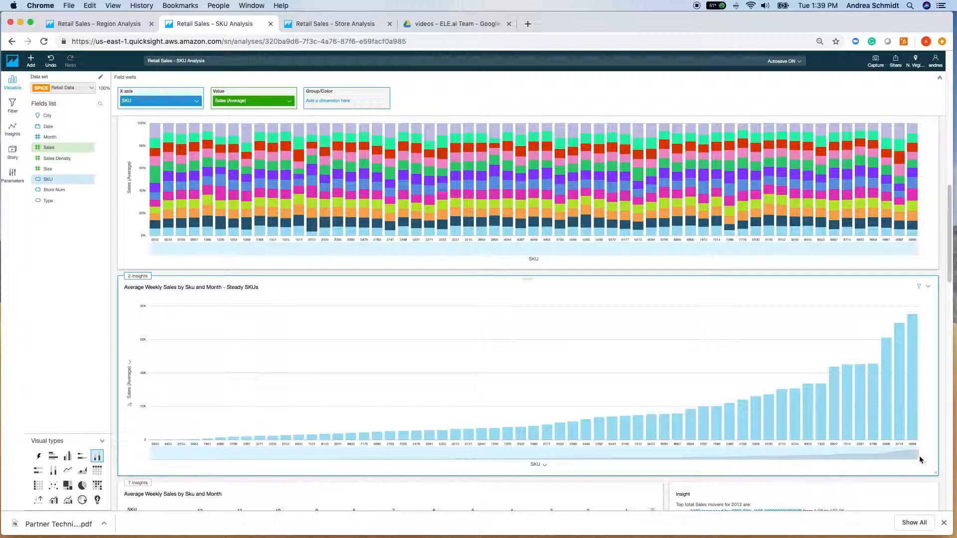
left_click_drag(917, 455, 285, 459)
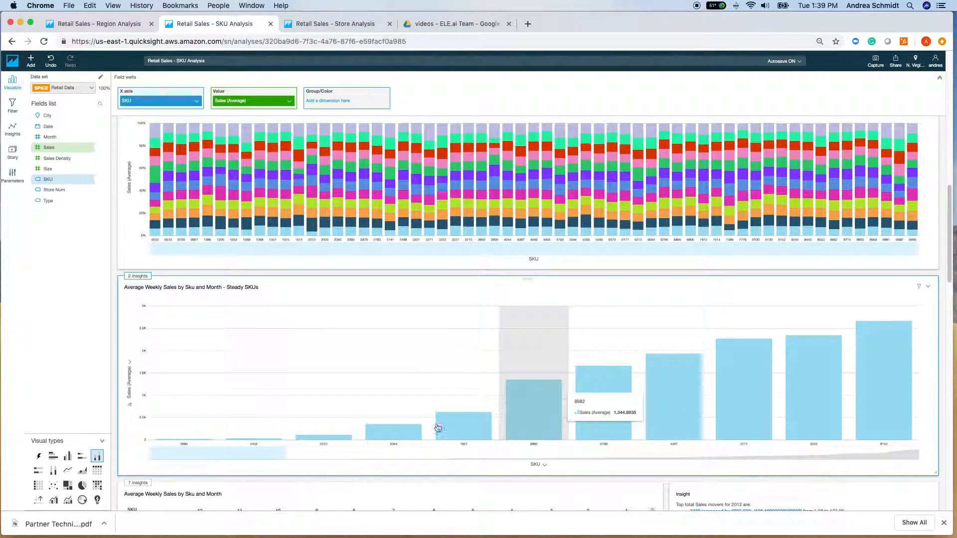
mouse_move(562, 397)
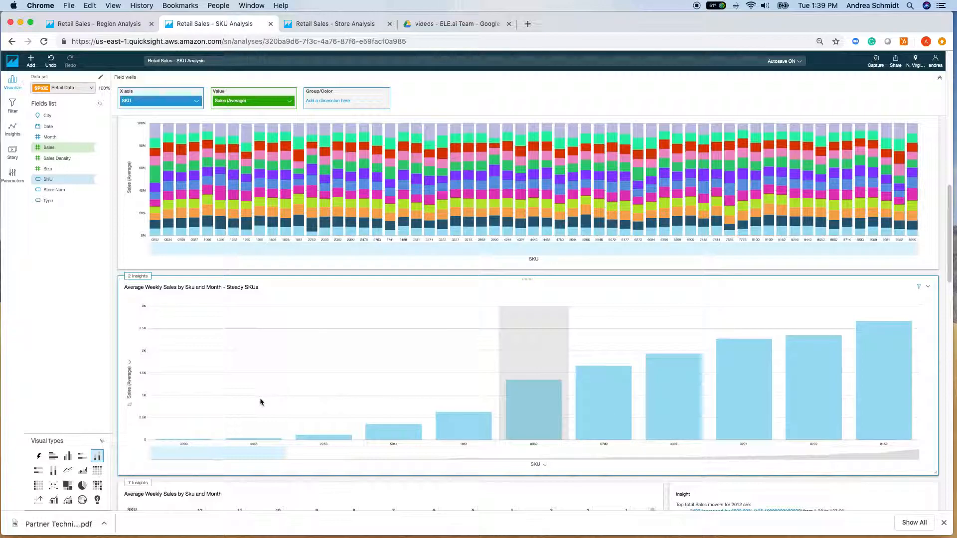
mouse_move(438, 421)
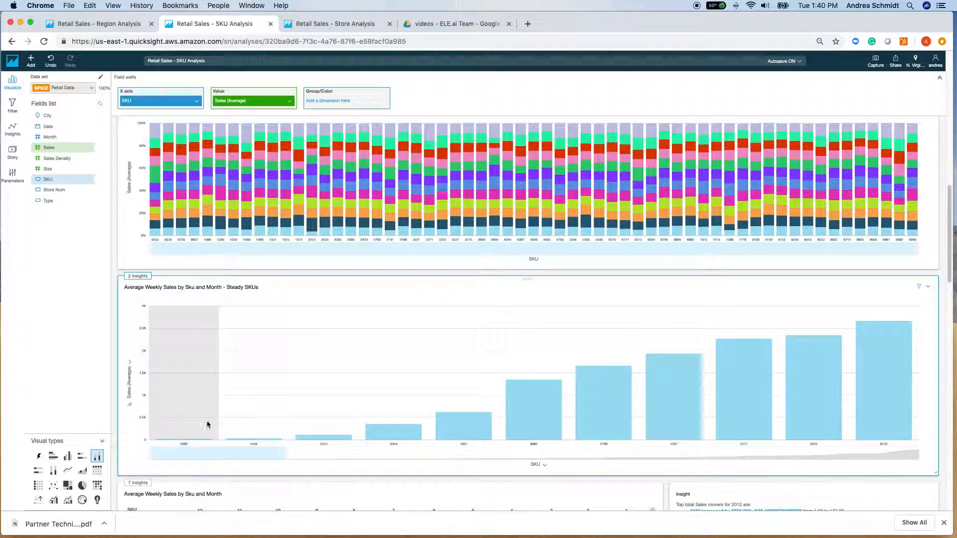
mouse_move(154, 393)
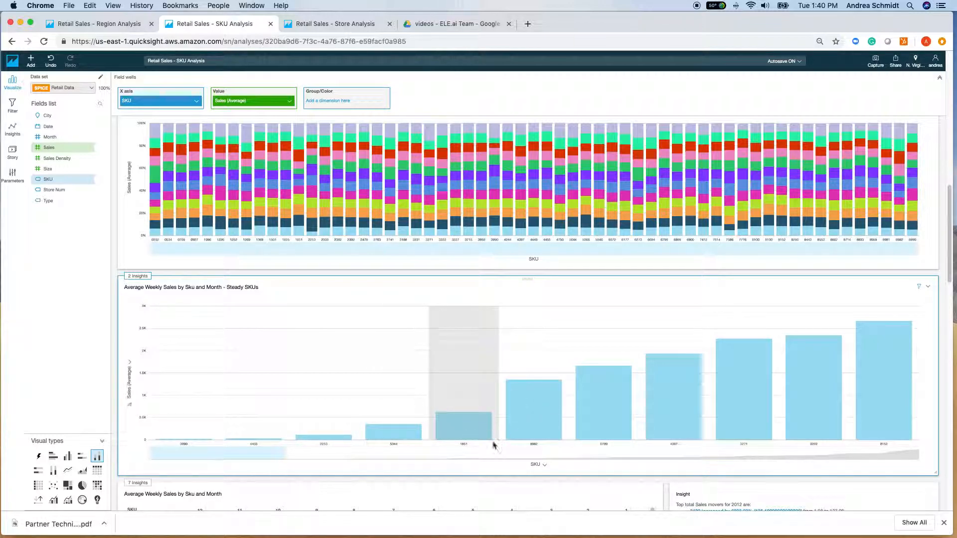
left_click_drag(284, 456, 340, 454)
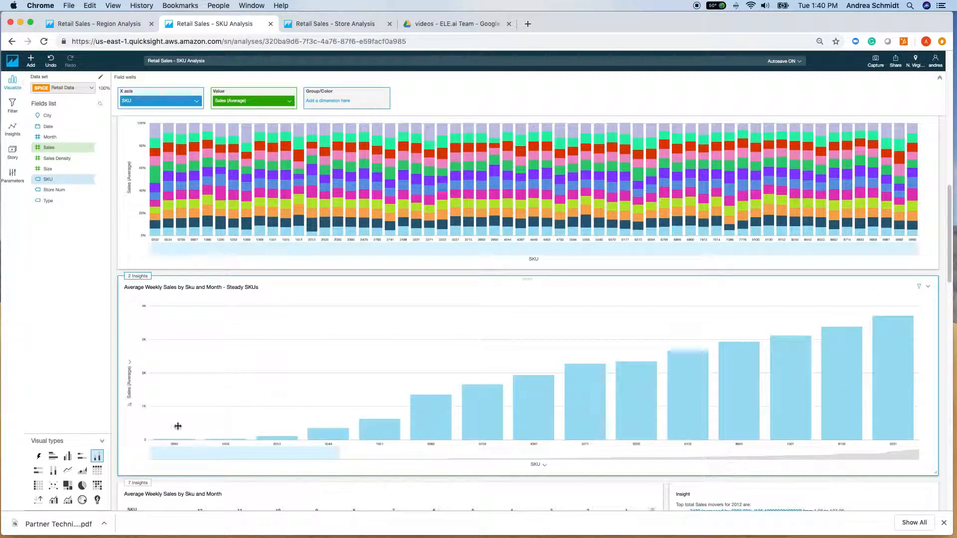
- Sort the steady SKUs chart in descending order again, inspect the top-selling SKUs in a narrowed range, and restore the full SKU range
left_click(130, 406)
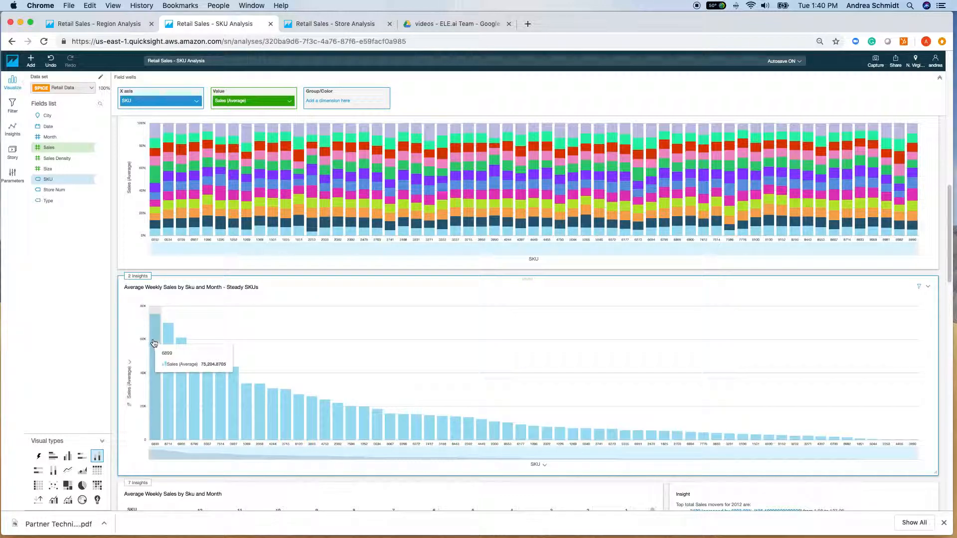
left_click_drag(916, 453, 205, 435)
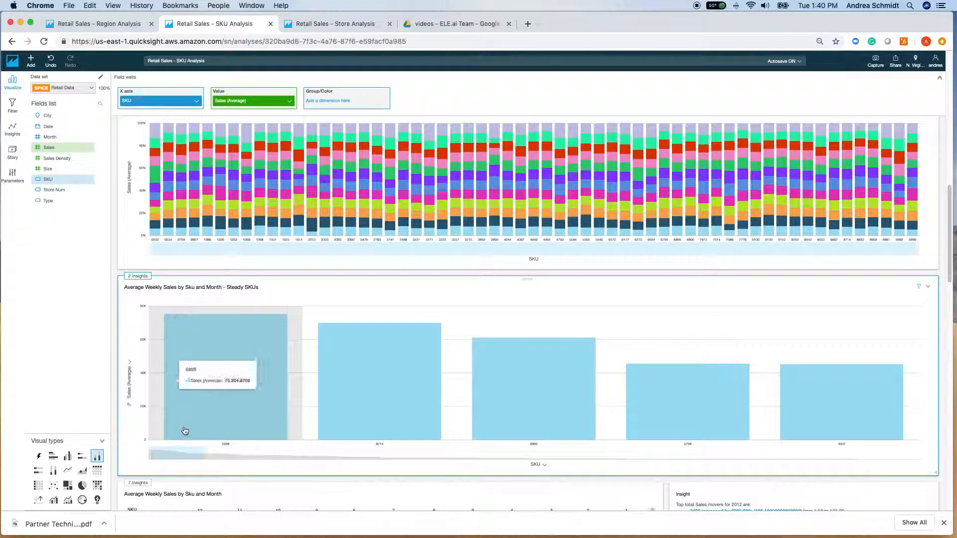
left_click_drag(203, 454, 912, 457)
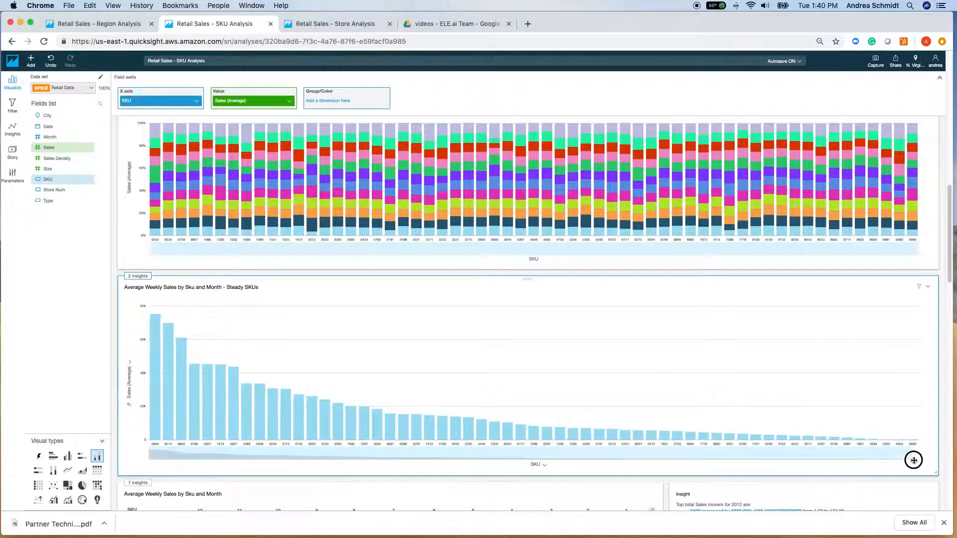
mouse_move(280, 377)
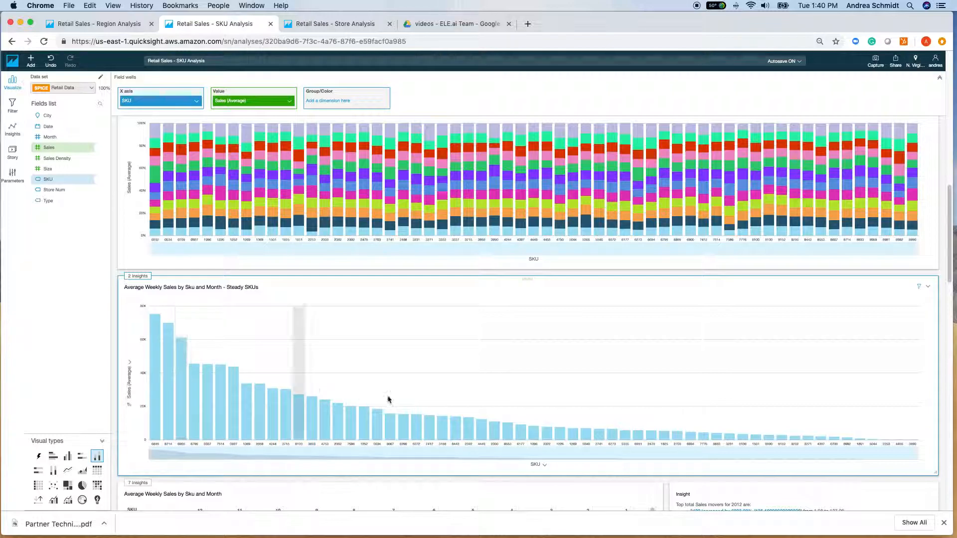
mouse_move(885, 438)
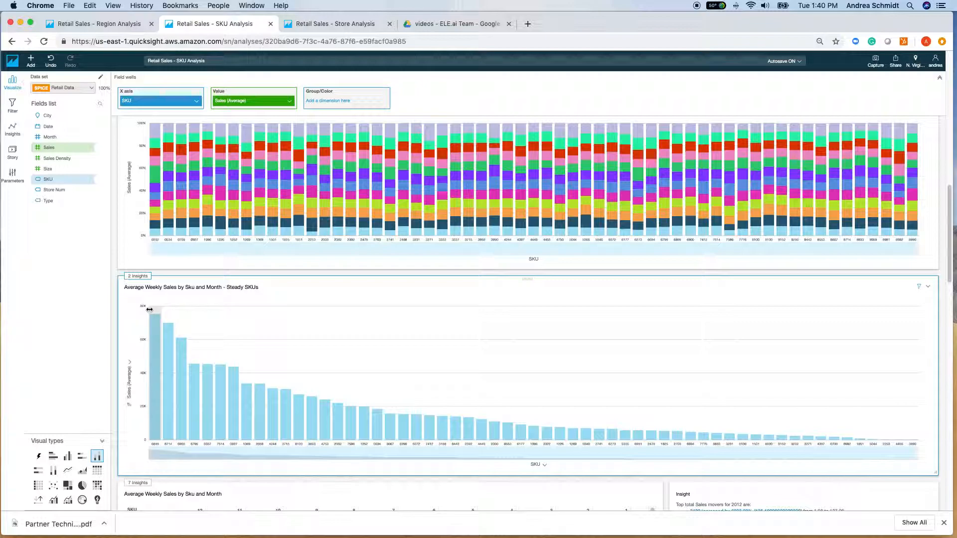
mouse_move(165, 332)
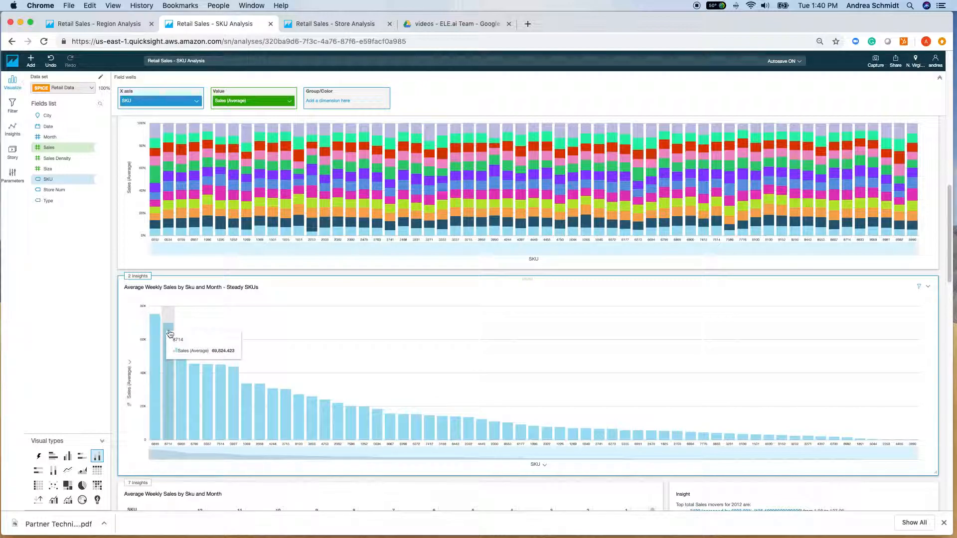
- Sort the Average Weekly Sales by Sku and Month pivot table by the month 12 column in descending order
scroll(493, 359, "up", 1)
scroll(497, 373, "down", 5)
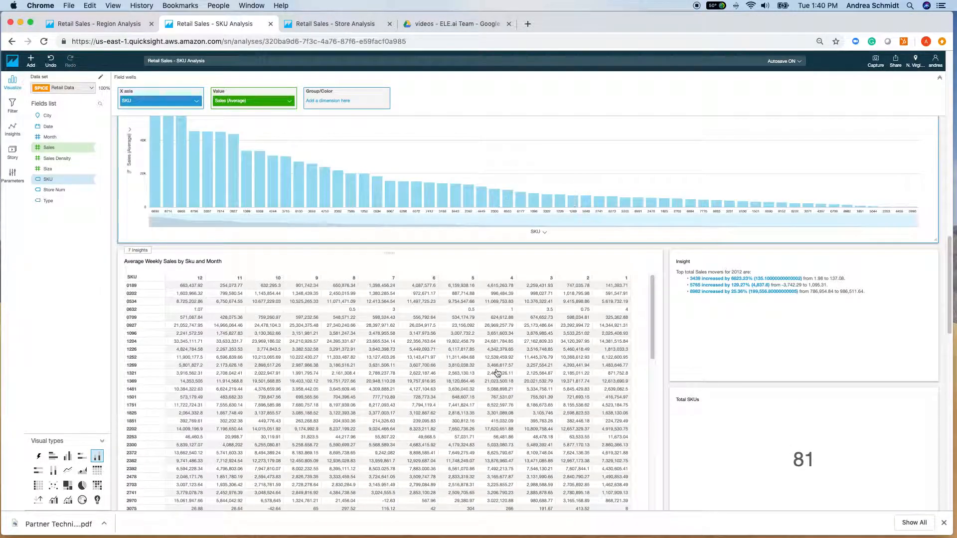
scroll(567, 216, "down", 2)
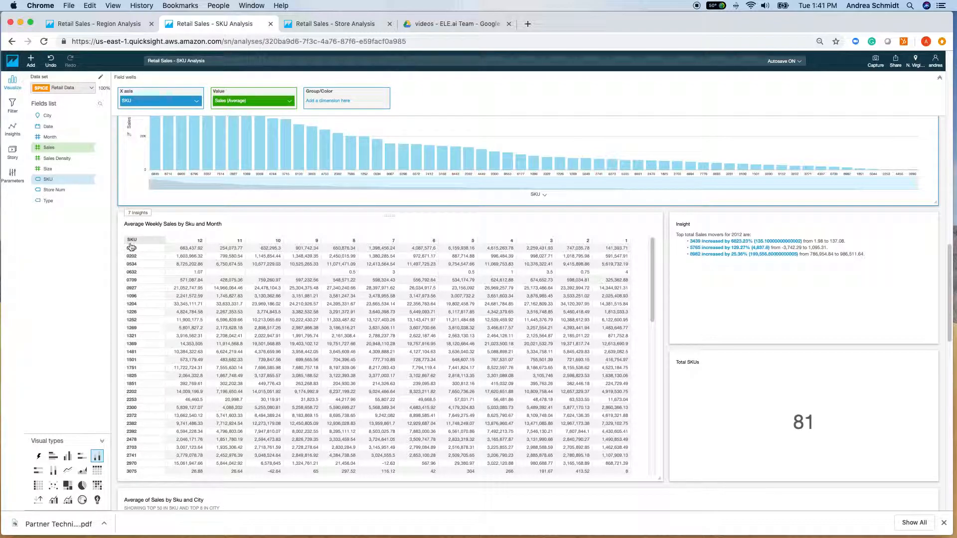
left_click(172, 242)
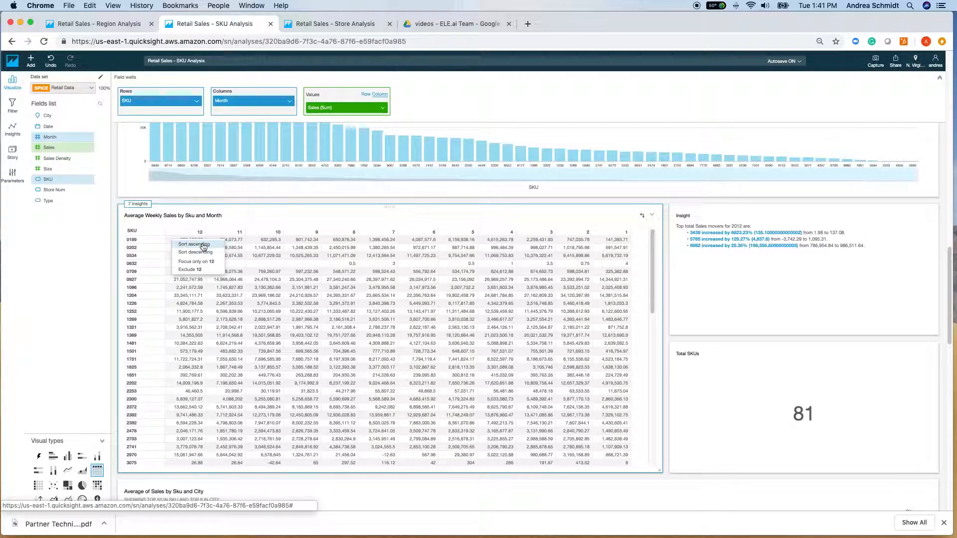
left_click(203, 247)
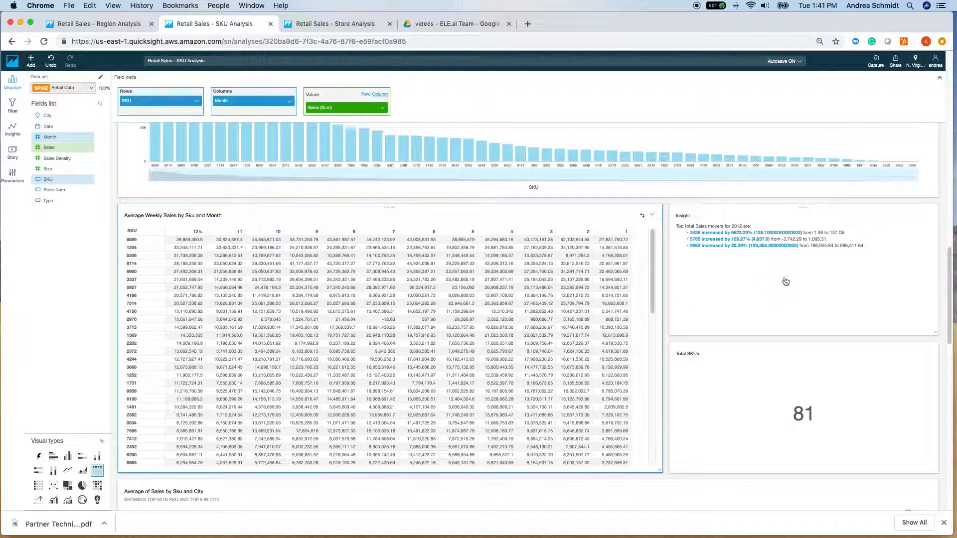
- Read the first SKU's percentage increase and its start and end sales in the top total Sales movers insight for 2012
scroll(784, 277, "down", 2)
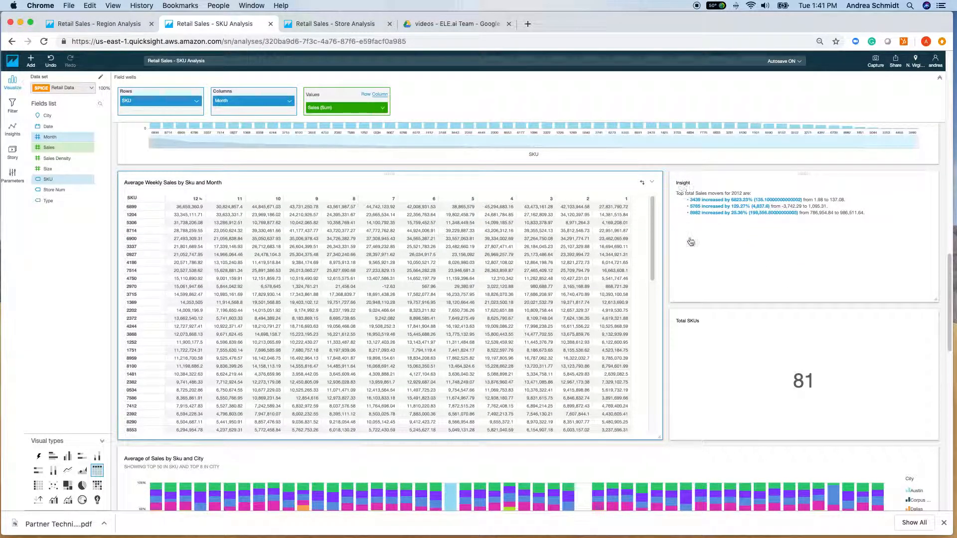
left_click(705, 254)
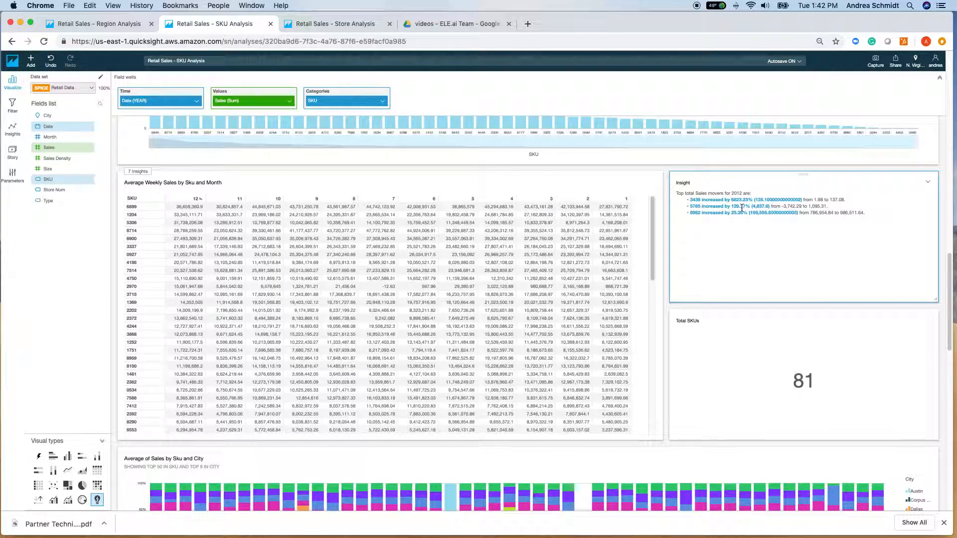
left_click(816, 201)
double_click(837, 199)
left_click(847, 201)
double_click(822, 200)
double_click(832, 199)
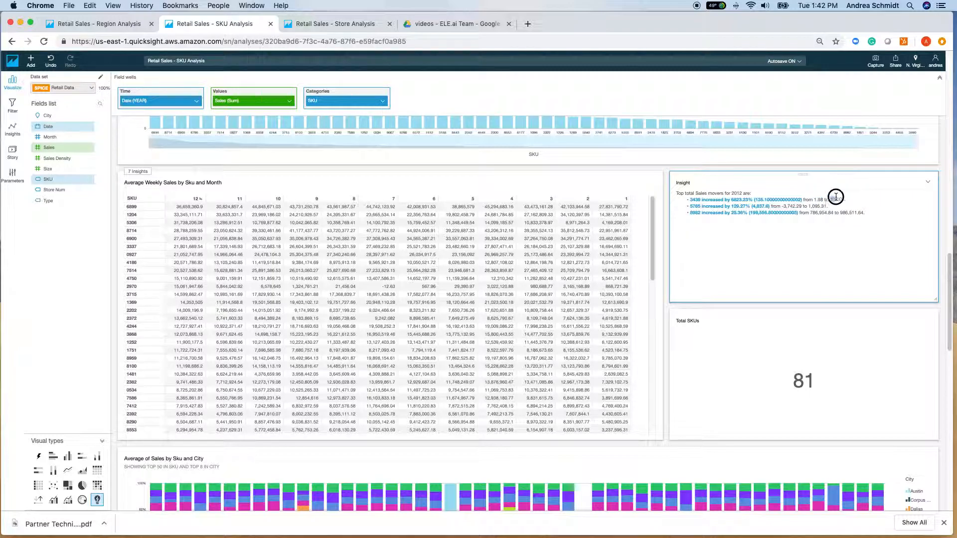
double_click(750, 200)
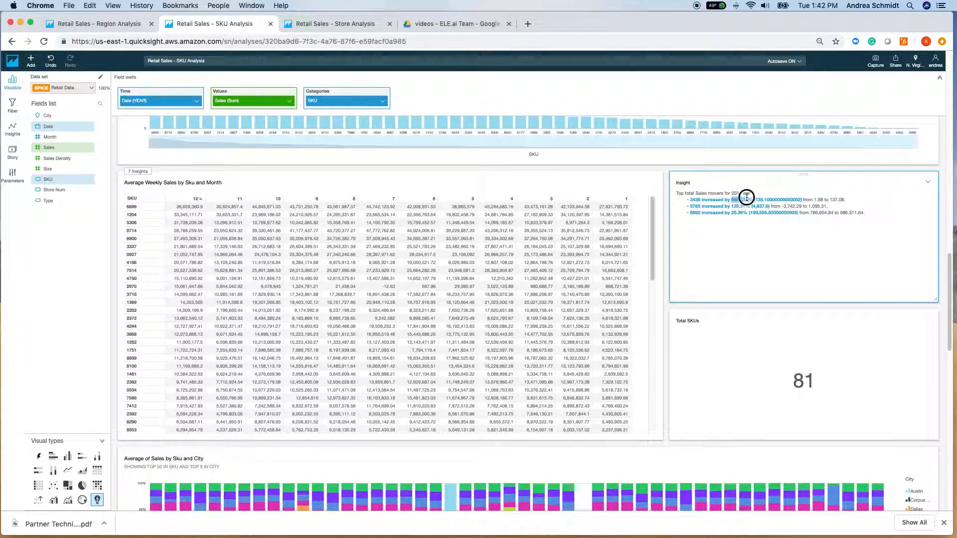
left_click_drag(812, 200, 844, 200)
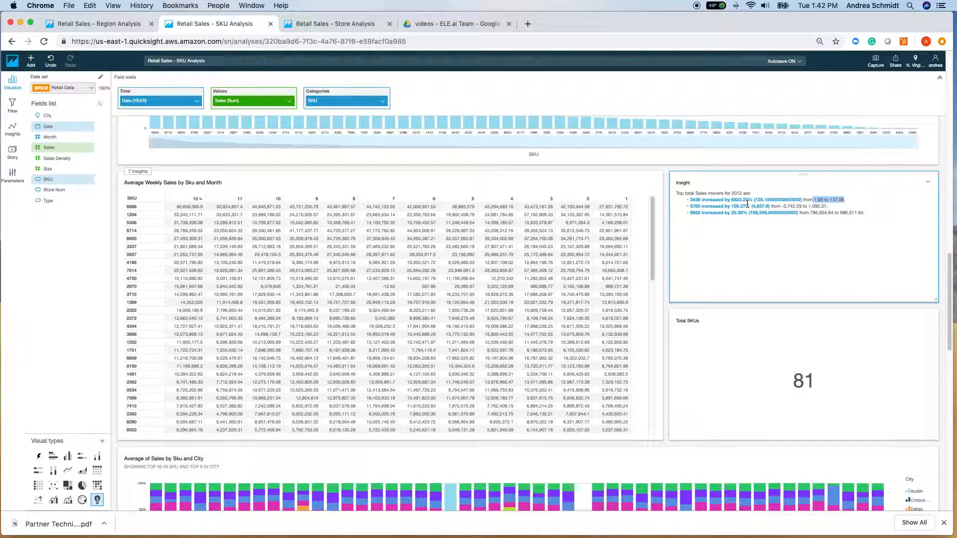
- Compare the sales increases of the second and third SKUs with the first one in the 2012 top movers insight
left_click_drag(688, 206, 723, 206)
left_click(800, 206)
left_click(783, 208)
left_click_drag(783, 207, 802, 207)
left_click_drag(690, 214, 892, 205)
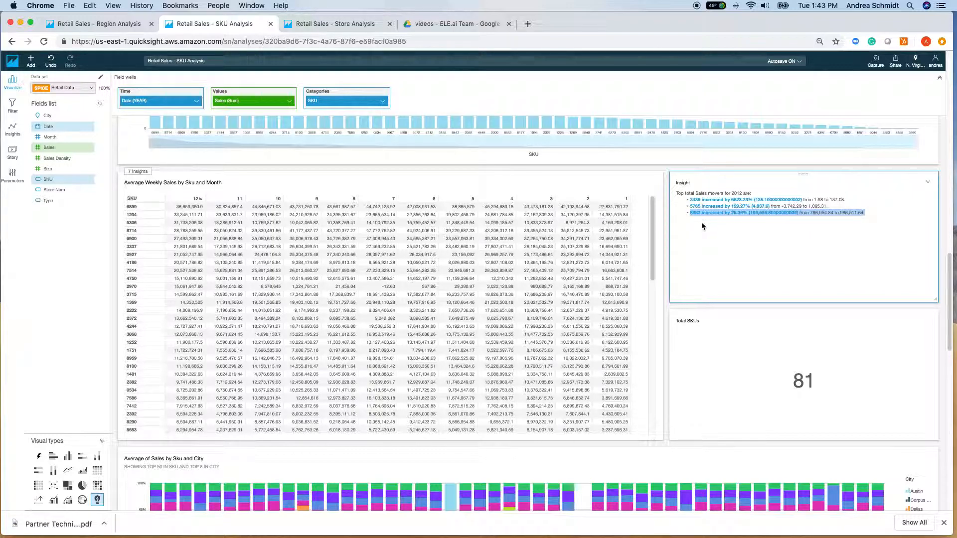
left_click(809, 215)
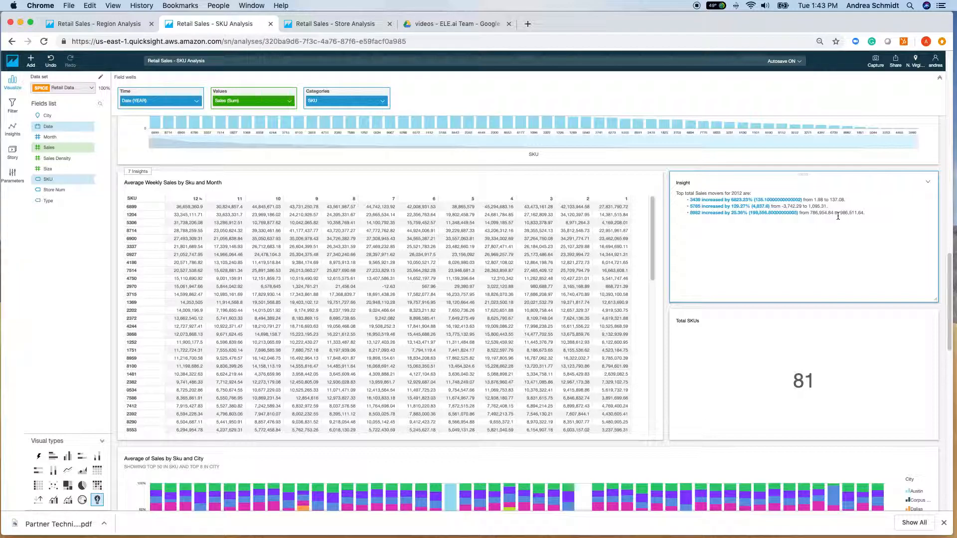
left_click_drag(863, 213, 842, 207)
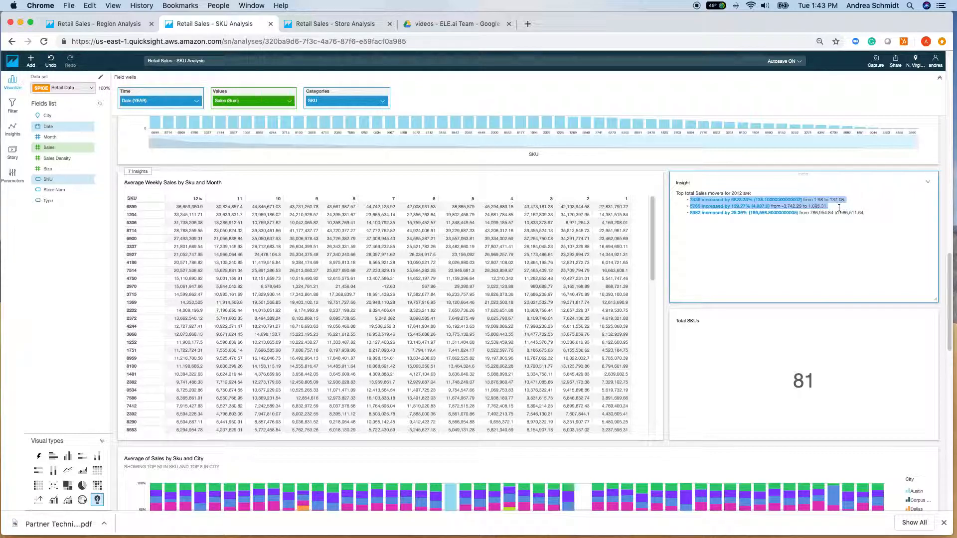
left_click(833, 208)
left_click_drag(828, 207, 679, 194)
triple_click(720, 215)
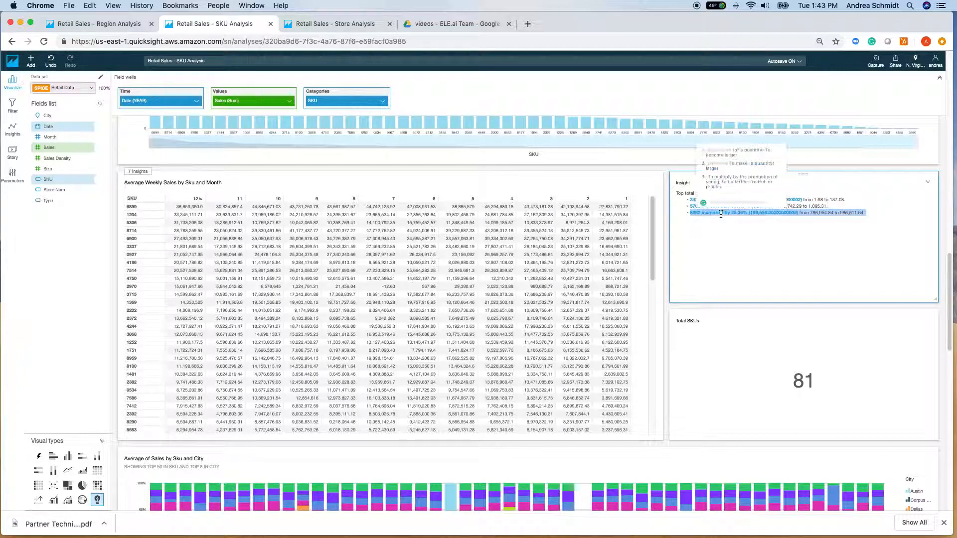
- Review the Total SKUs figure alongside the seasonal and steady SKU charts of the analysis
scroll(801, 303, "down", 2)
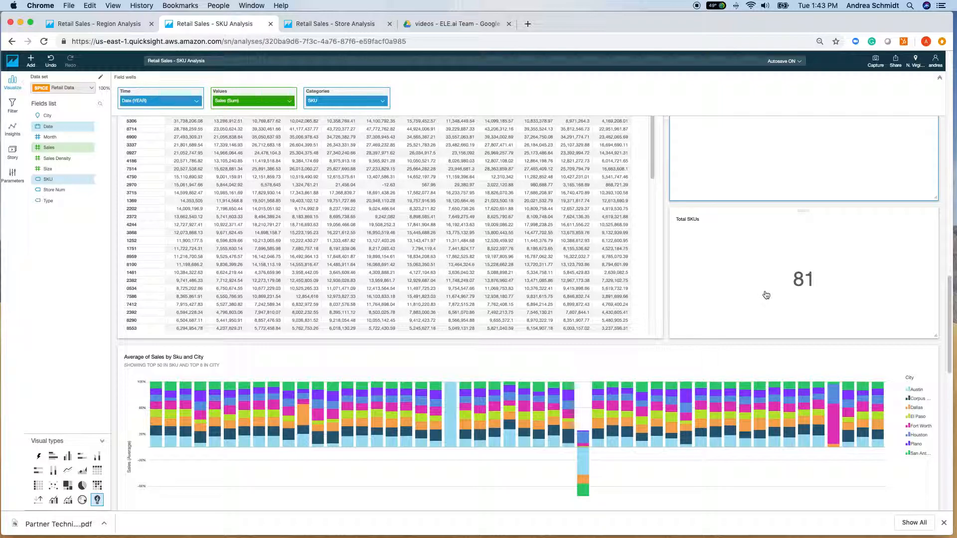
scroll(766, 295, "down", 10)
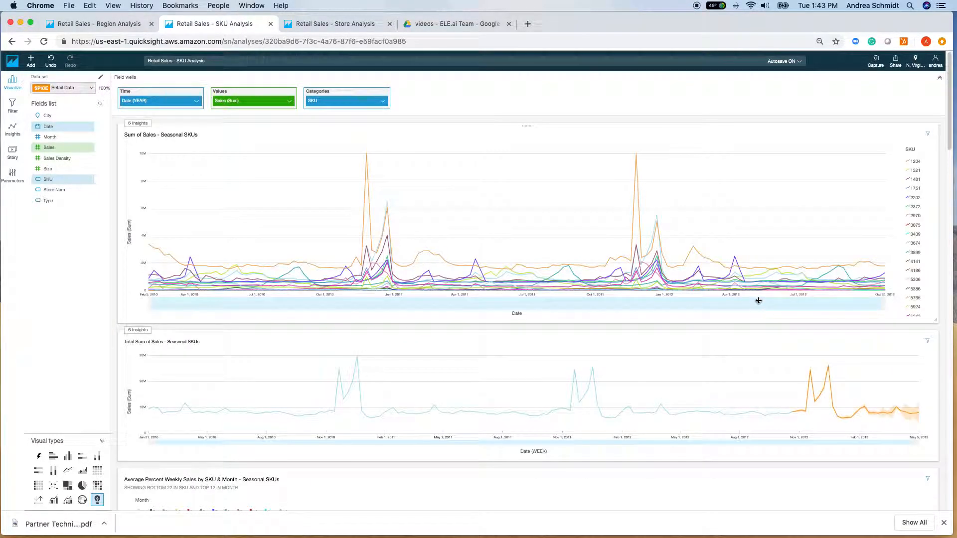
scroll(758, 300, "down", 15)
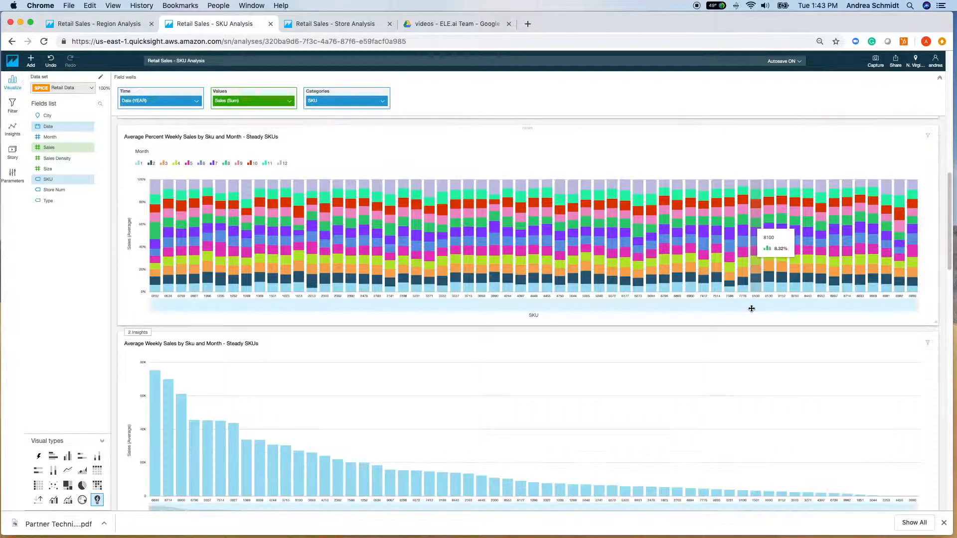
scroll(794, 332, "up", 20)
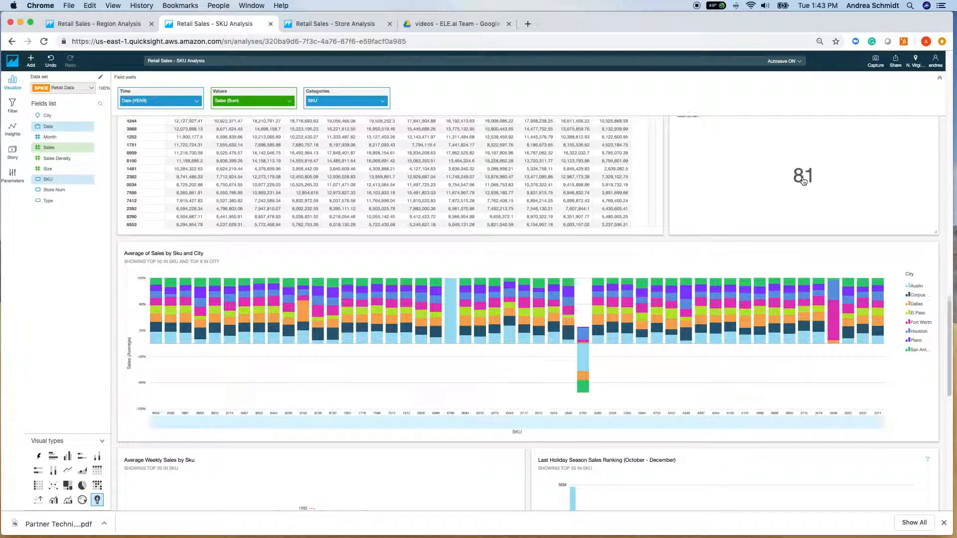
scroll(804, 187, "up", 1)
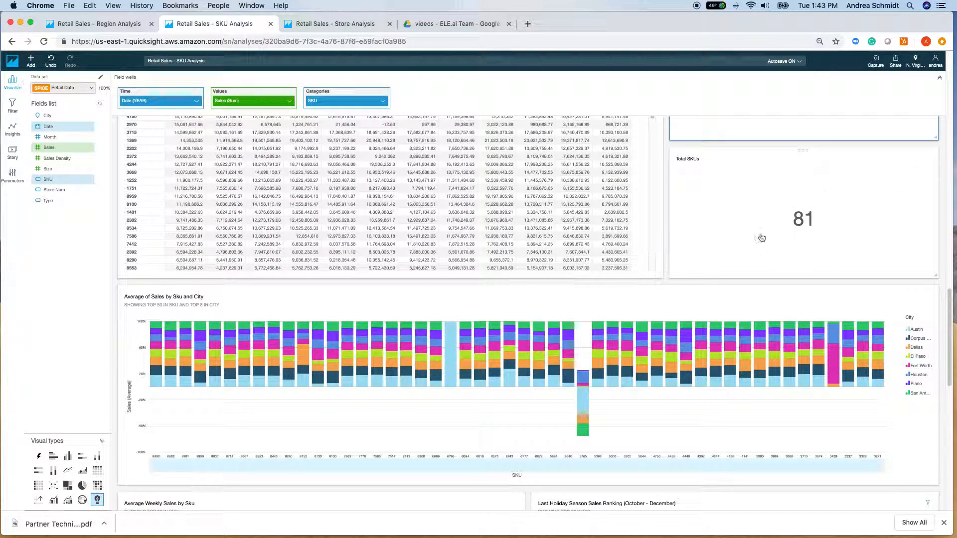
- Examine each city's share of sales per SKU in the Average of Sales by Sku and City chart
scroll(354, 294, "down", 5)
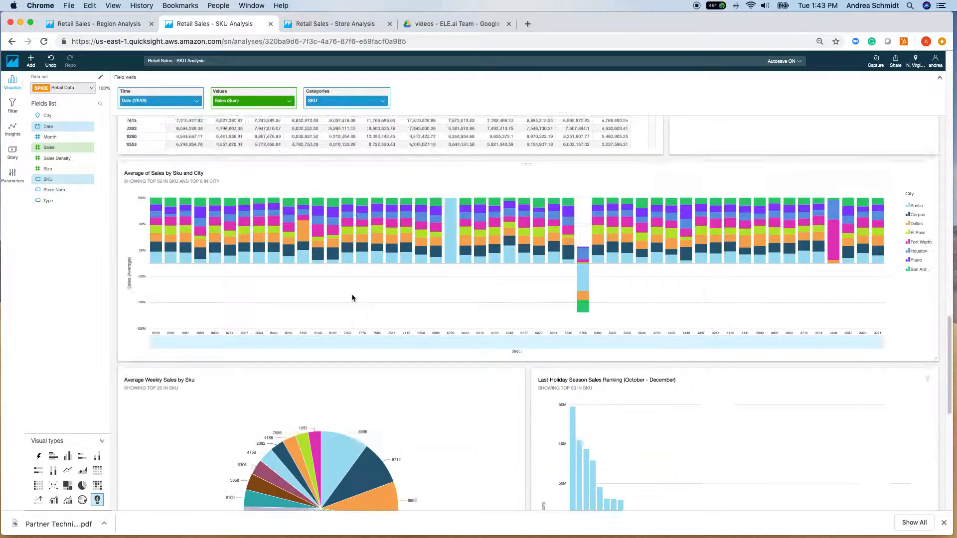
scroll(326, 292, "up", 3)
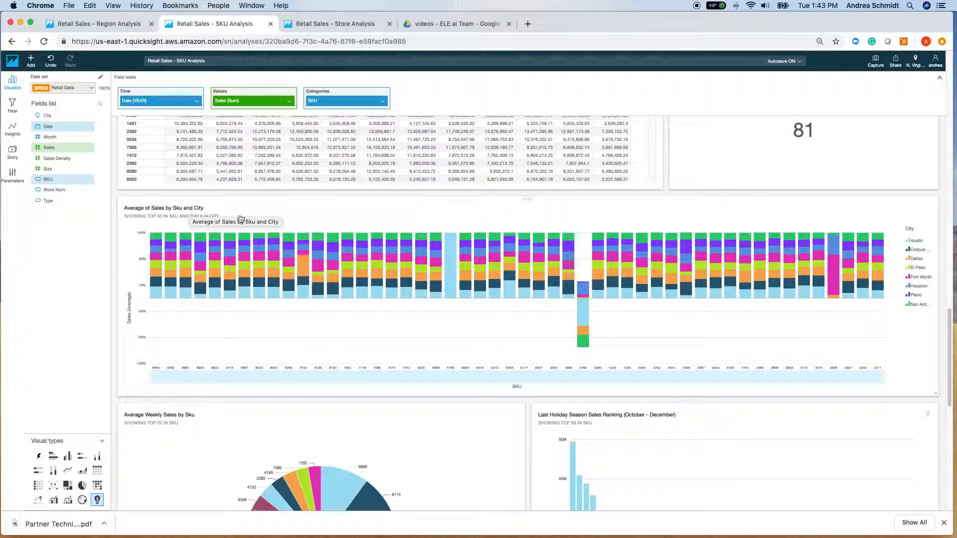
mouse_move(315, 285)
mouse_move(692, 266)
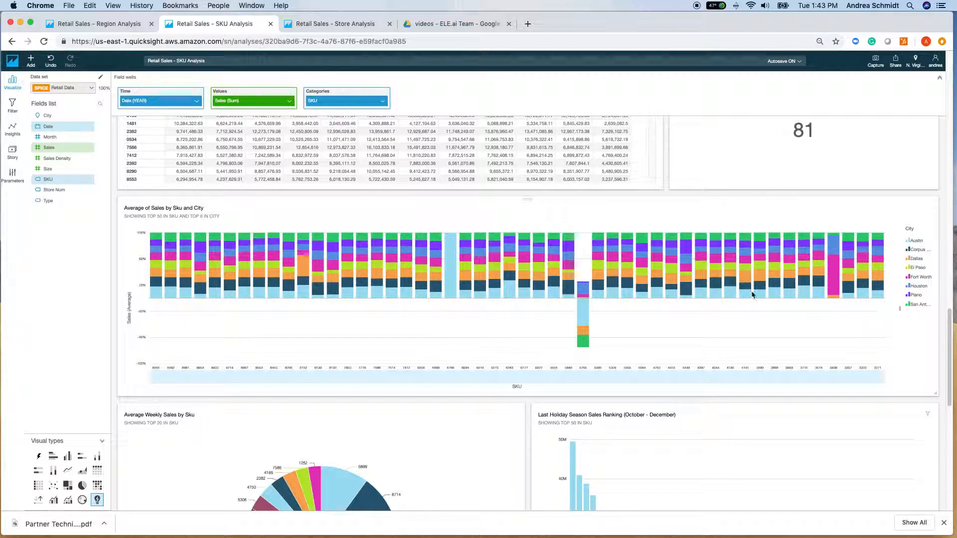
mouse_move(746, 289)
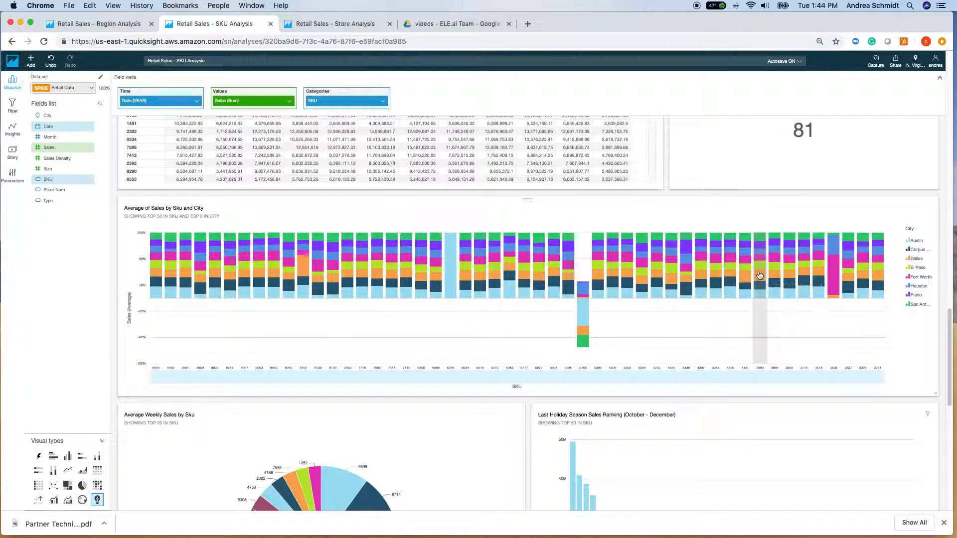
mouse_move(759, 244)
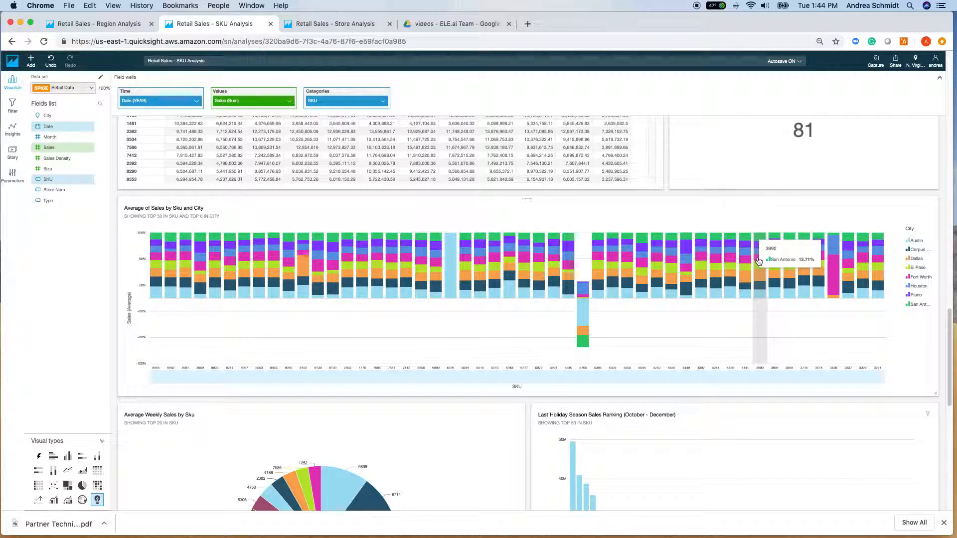
- Compare the city shares of SKU 3990 with those of the outlier SKUs in the Average of Sales by Sku and City chart
mouse_move(759, 267)
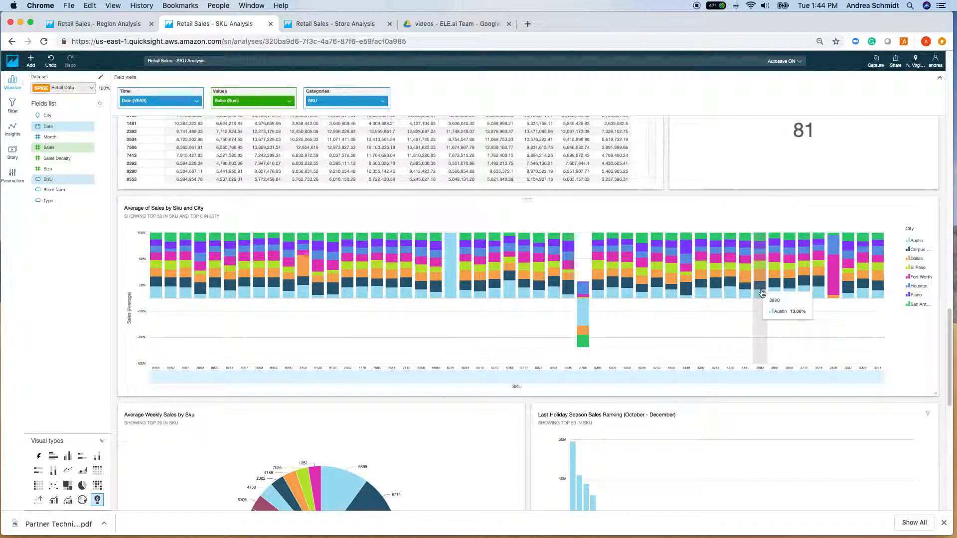
mouse_move(834, 271)
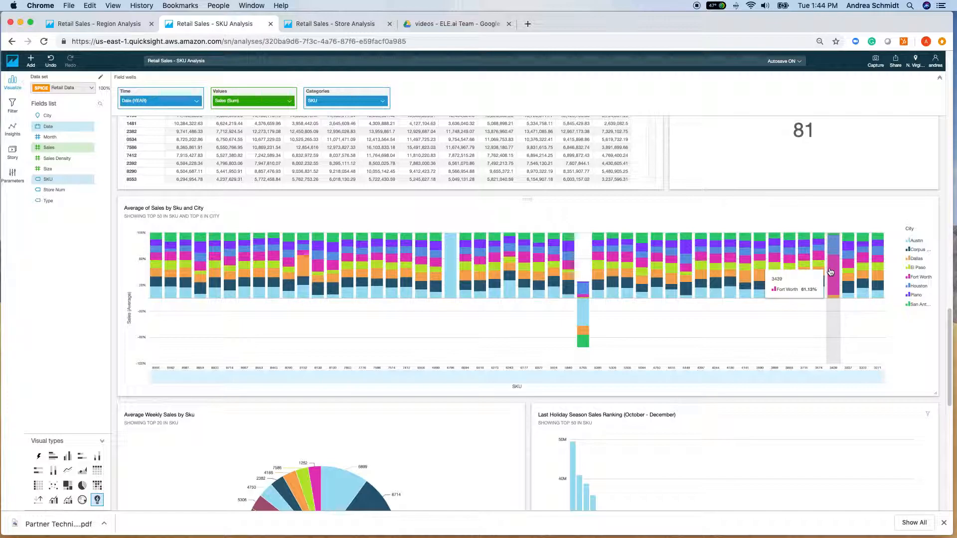
mouse_move(835, 250)
mouse_move(835, 301)
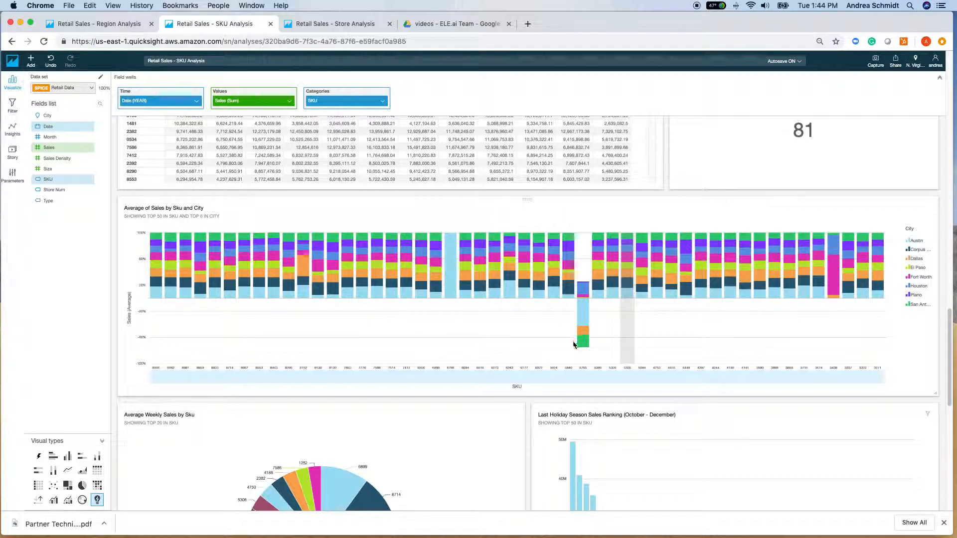
mouse_move(447, 286)
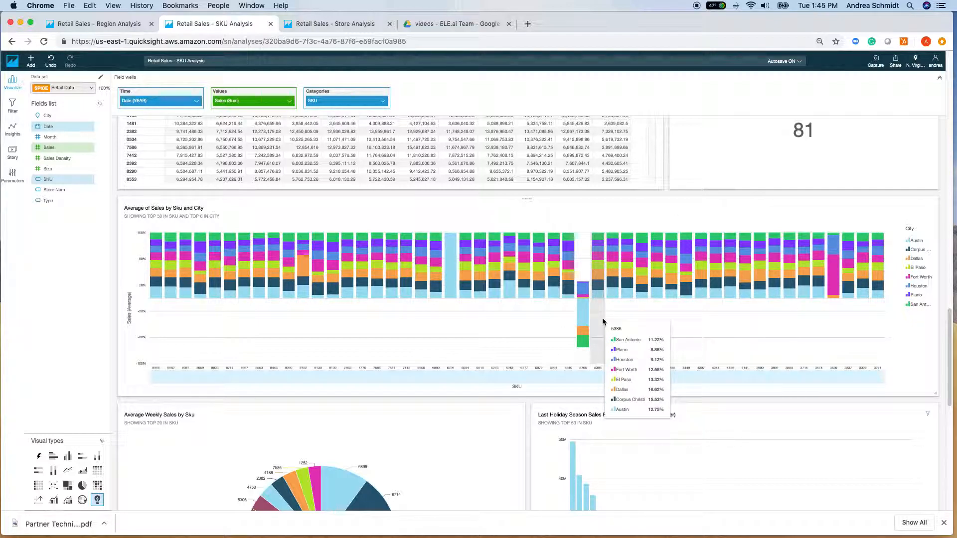
- Examine the average sales and share of the largest SKU slices in the Average Weekly Sales by Sku pie chart
scroll(609, 336, "down", 2)
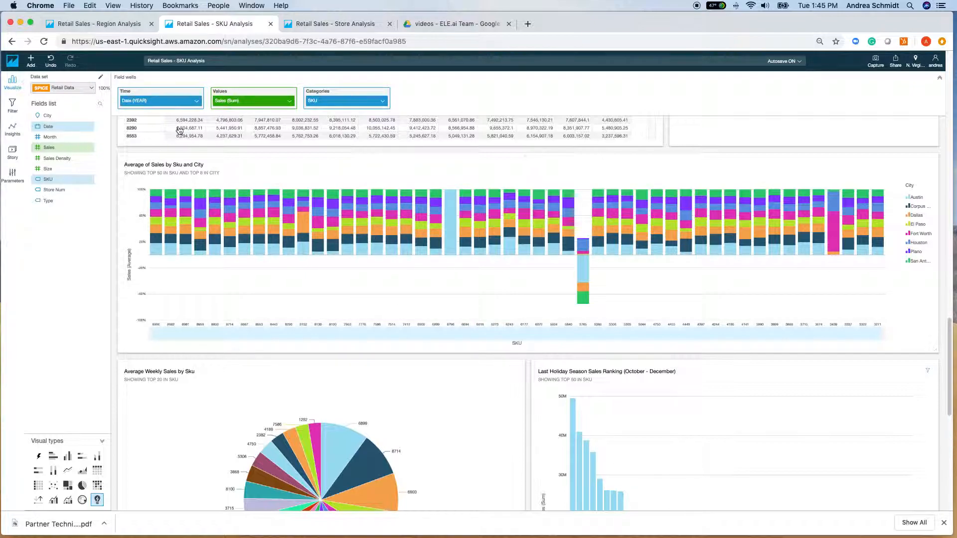
scroll(352, 209, "down", 5)
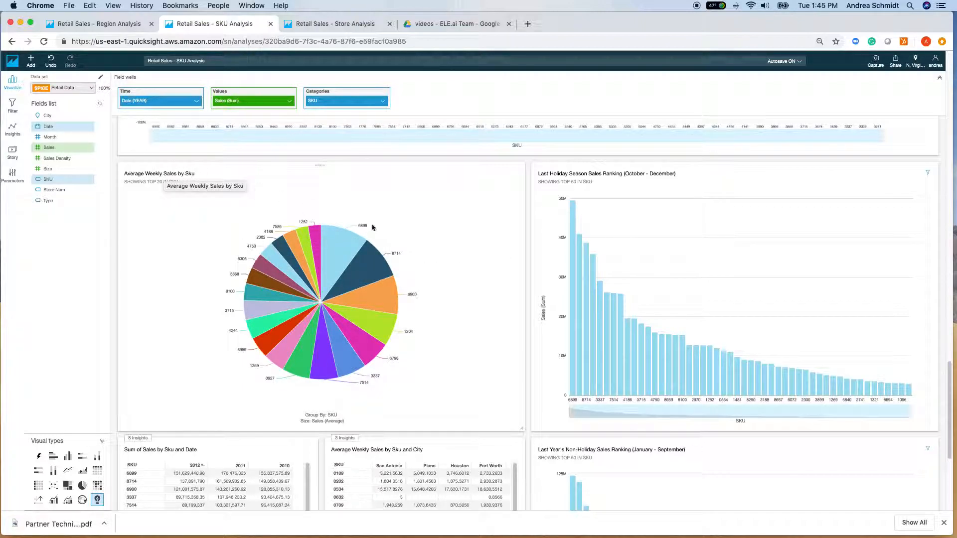
mouse_move(340, 271)
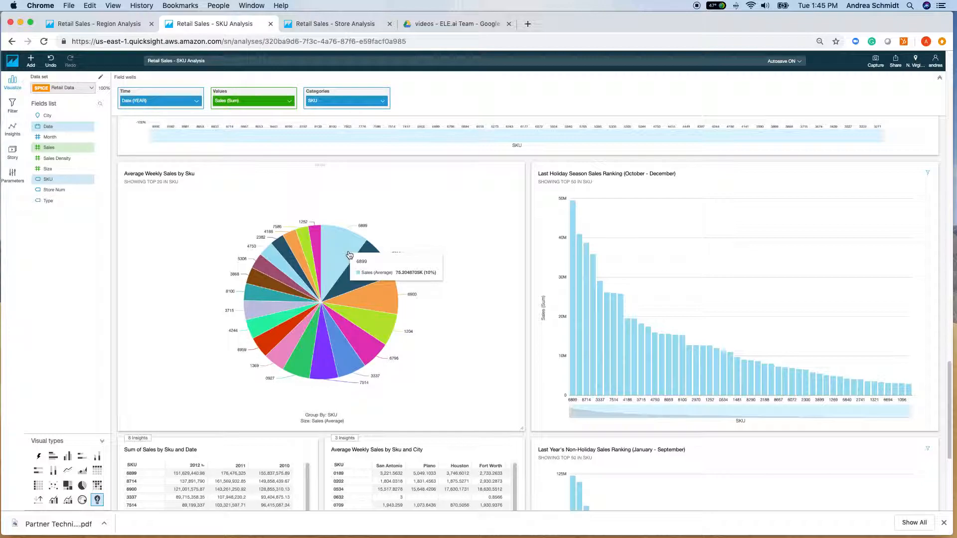
mouse_move(369, 268)
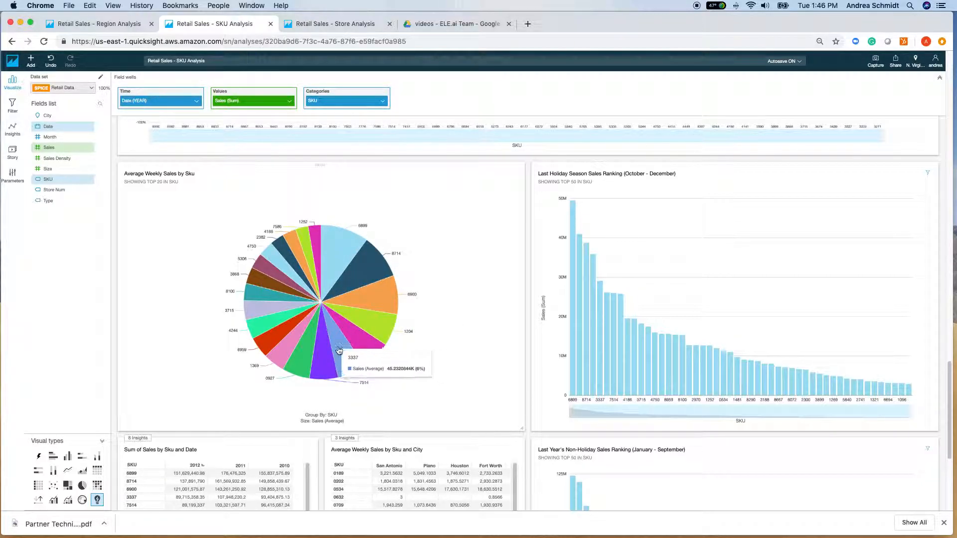
left_click(370, 337)
left_click(369, 337)
left_click(337, 251)
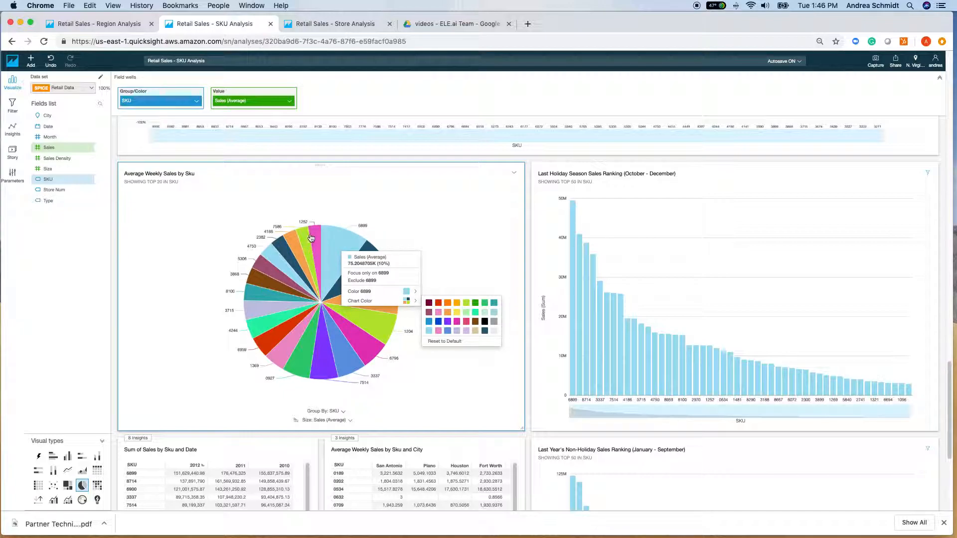
mouse_move(374, 300)
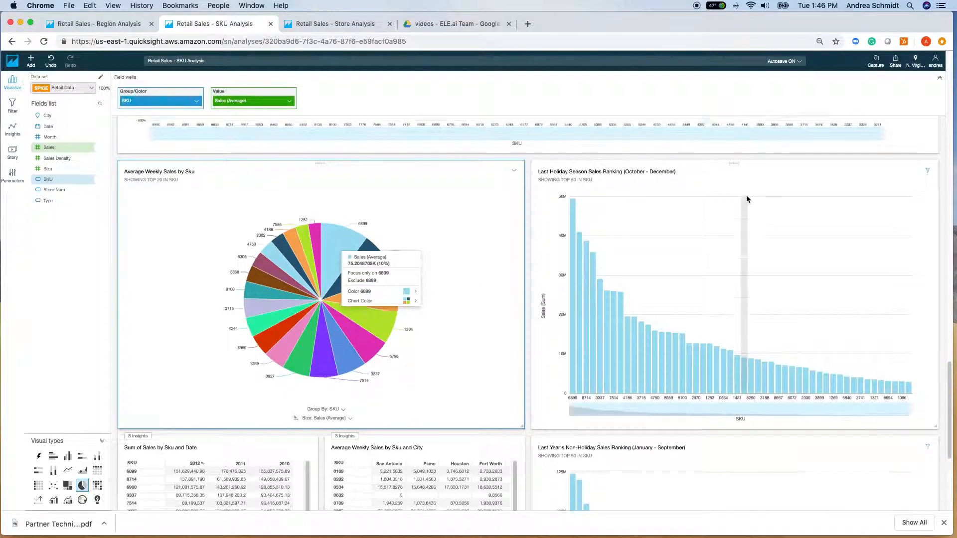
- Review the Last Holiday Season Sales Ranking alongside Last Year's Non-Holiday Sales Ranking
scroll(746, 201, "down", 2)
scroll(716, 351, "down", 4)
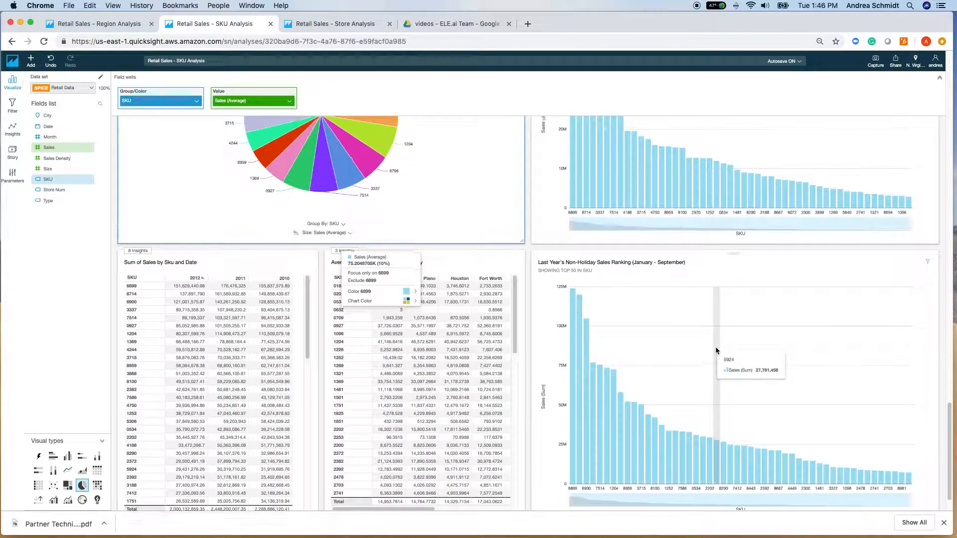
scroll(656, 256, "up", 6)
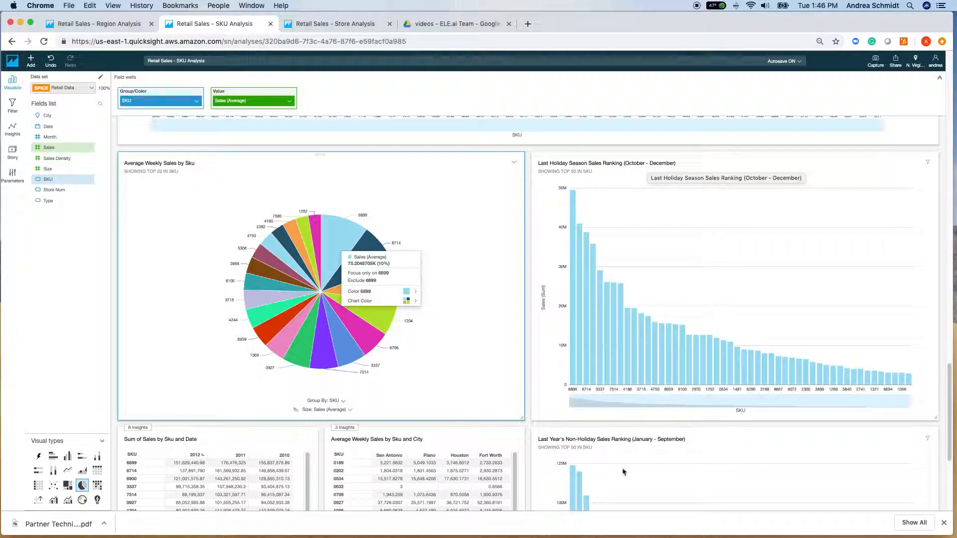
scroll(623, 451, "down", 2)
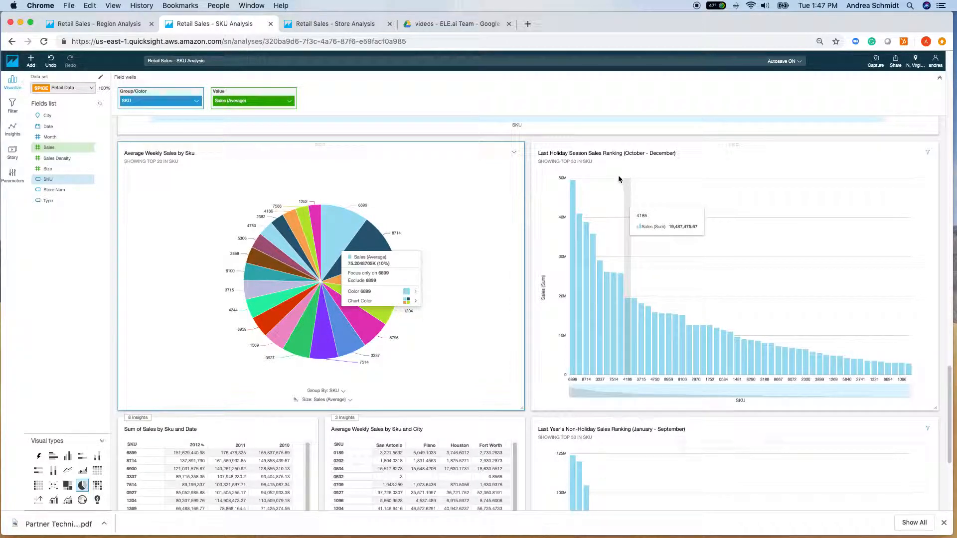
scroll(620, 166, "up", 1)
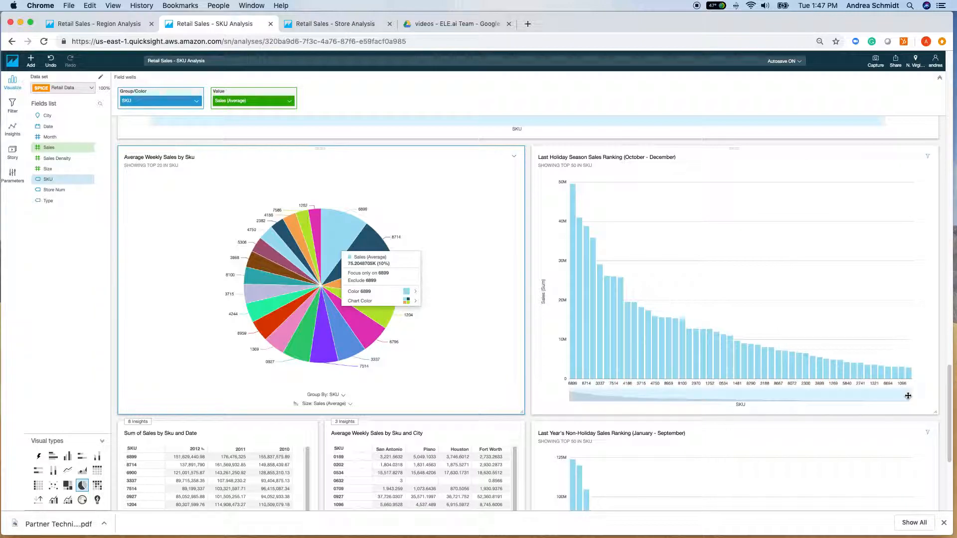
- Narrow the Last Holiday Season Sales Ranking to its highest-ranked SKUs, restore the full range, and narrow it to the lowest-ranked ones
left_click_drag(910, 395, 676, 392)
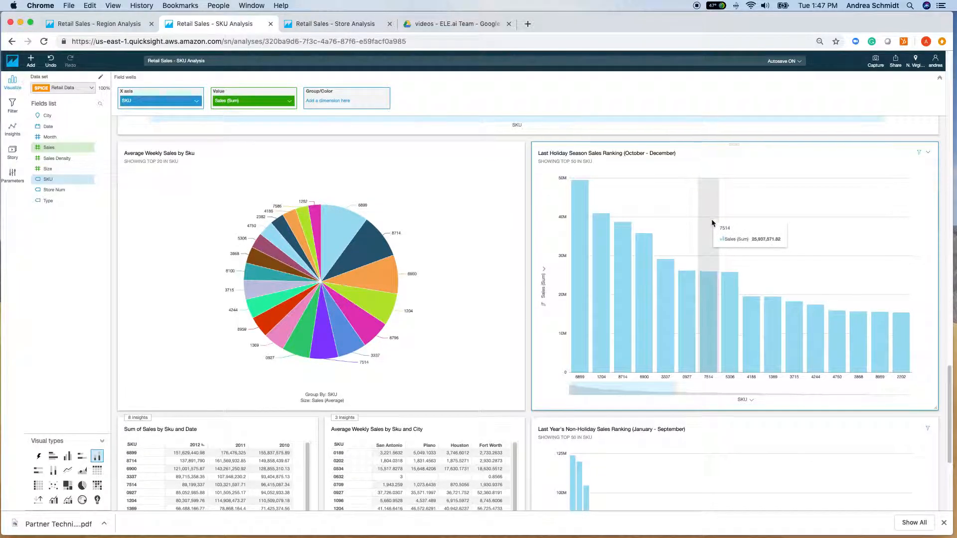
scroll(709, 230, "down", 1)
left_click_drag(700, 357, 913, 363)
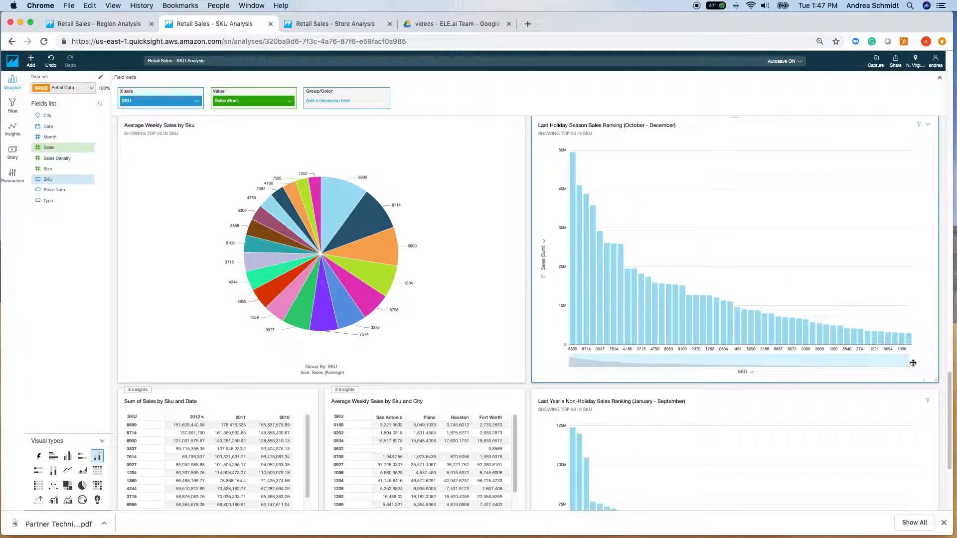
left_click_drag(570, 362, 828, 364)
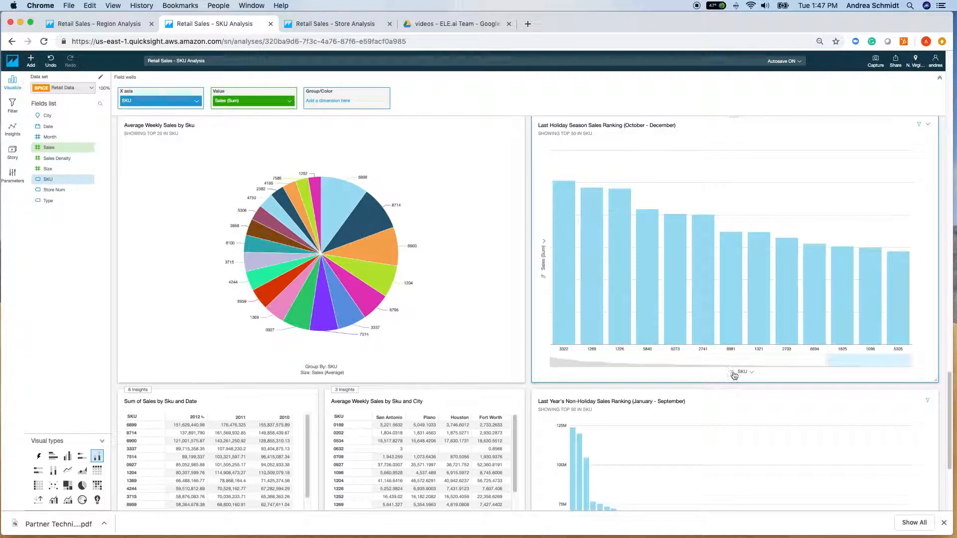
- Sort the Last Holiday Season Sales Ranking by ascending sales so the lowest-selling SKUs come first
left_click(731, 372)
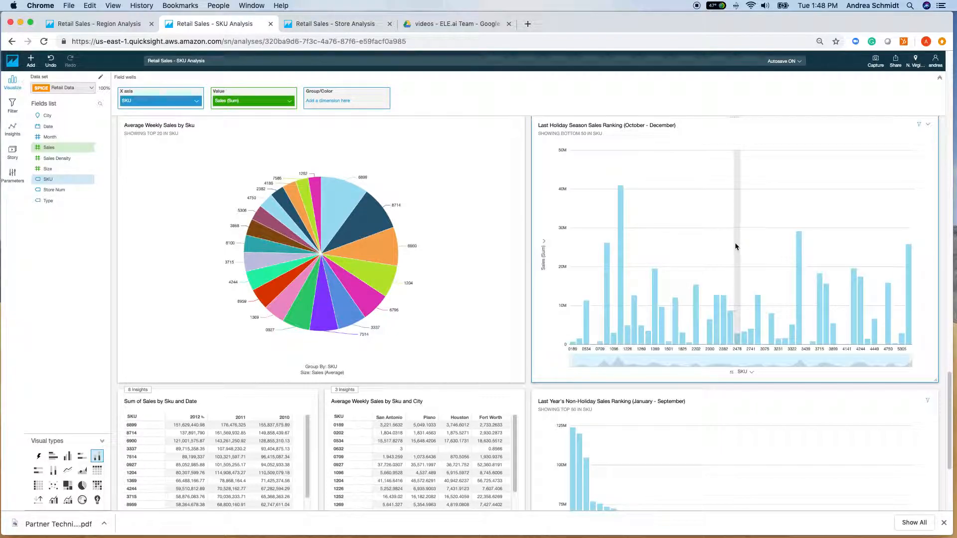
left_click(731, 373)
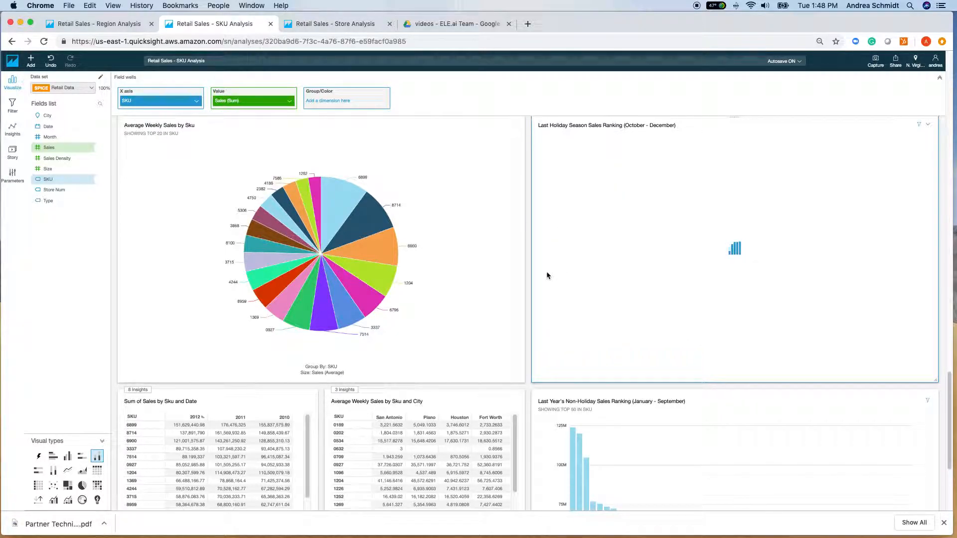
left_click(543, 278)
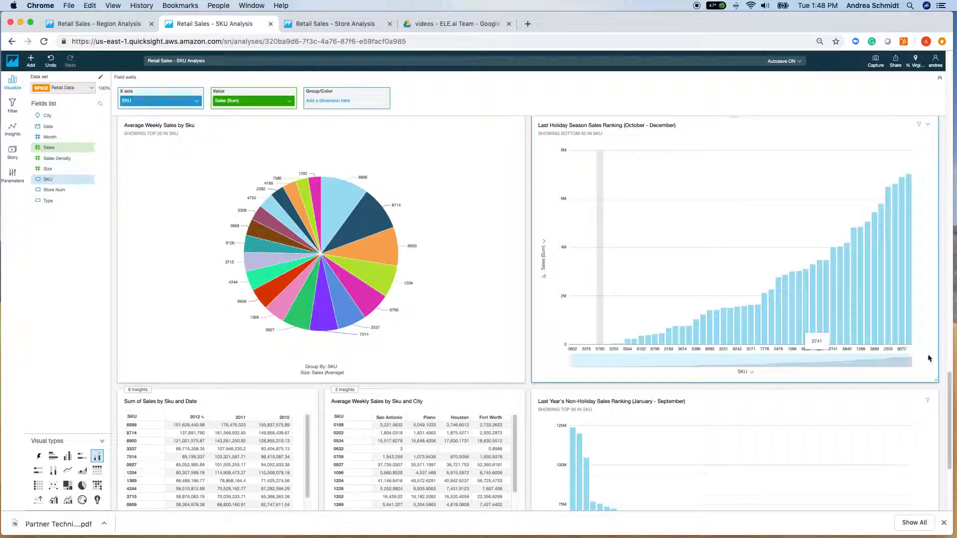
- Zoom the holiday season ranking in on its lowest-selling SKUs to read their sales, and restore the full range
left_click_drag(911, 361, 632, 360)
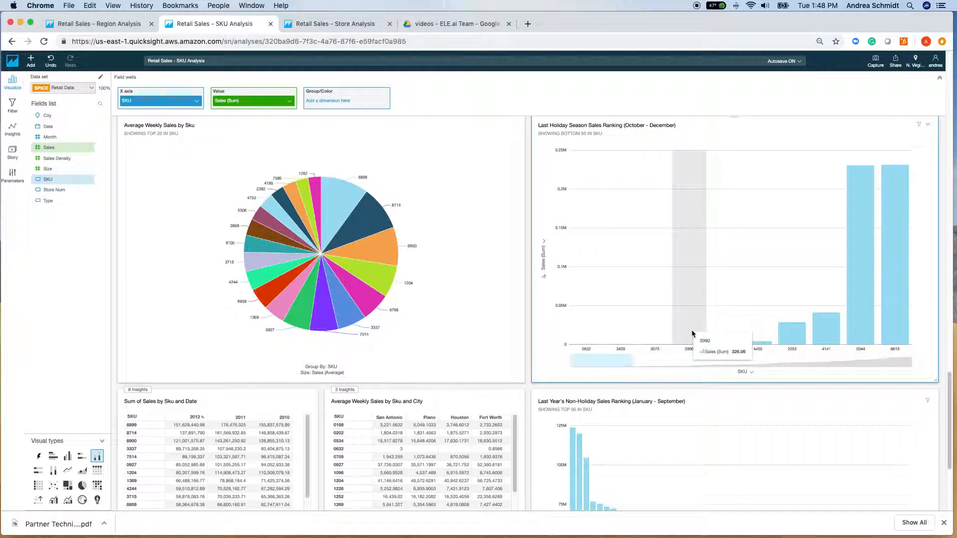
left_click_drag(631, 361, 608, 361)
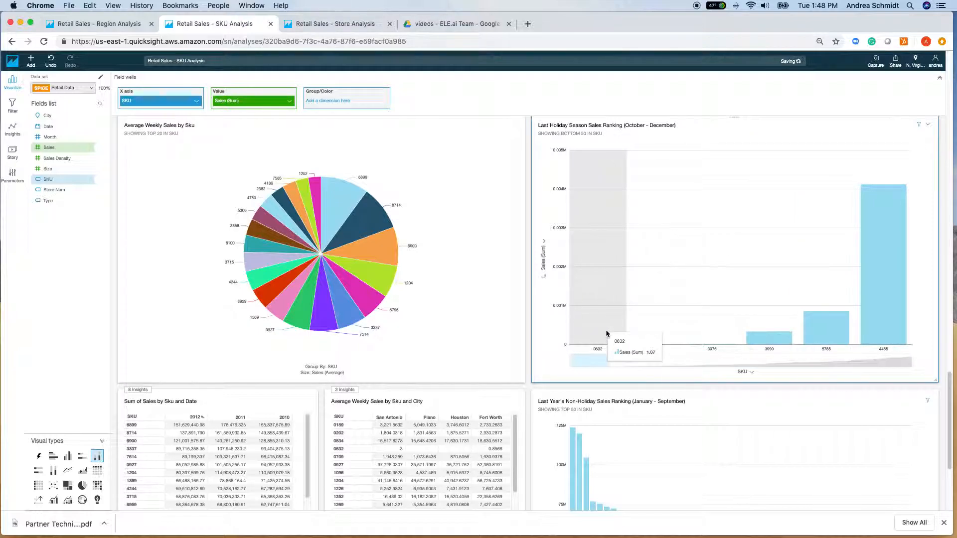
left_click_drag(607, 362, 891, 357)
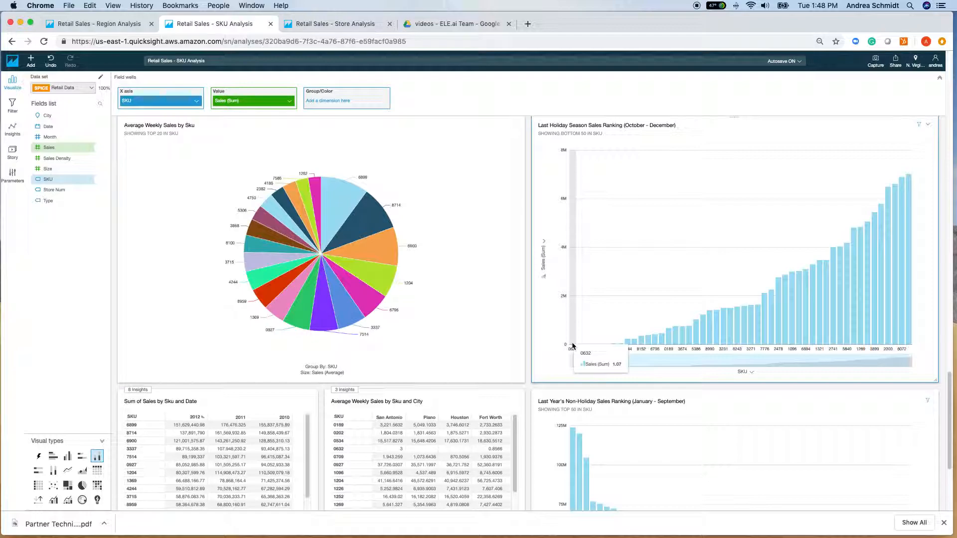
- Narrow Last Year's Non-Holiday Sales Ranking to its top 15 SKUs and inspect the sales of SKU 6899
scroll(710, 309, "down", 5)
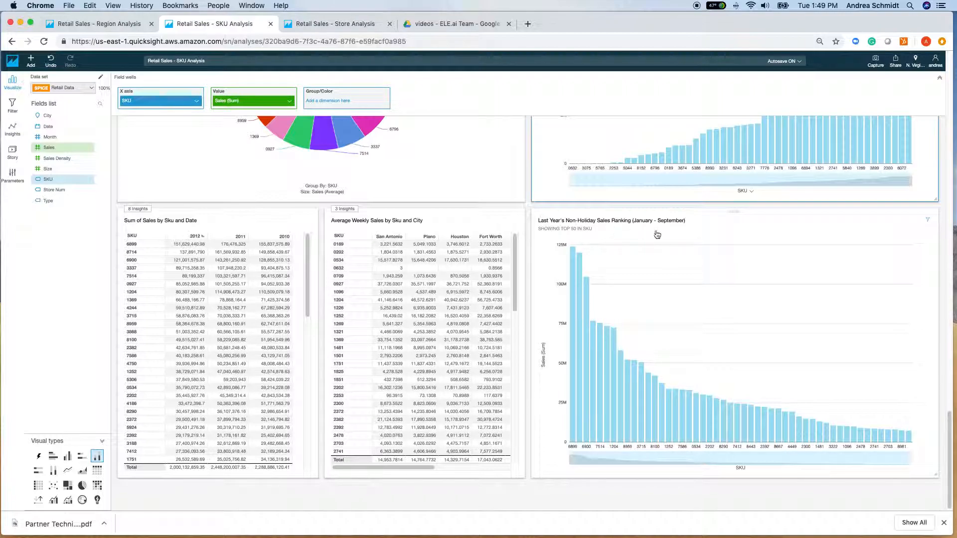
mouse_move(956, 537)
left_click(909, 446)
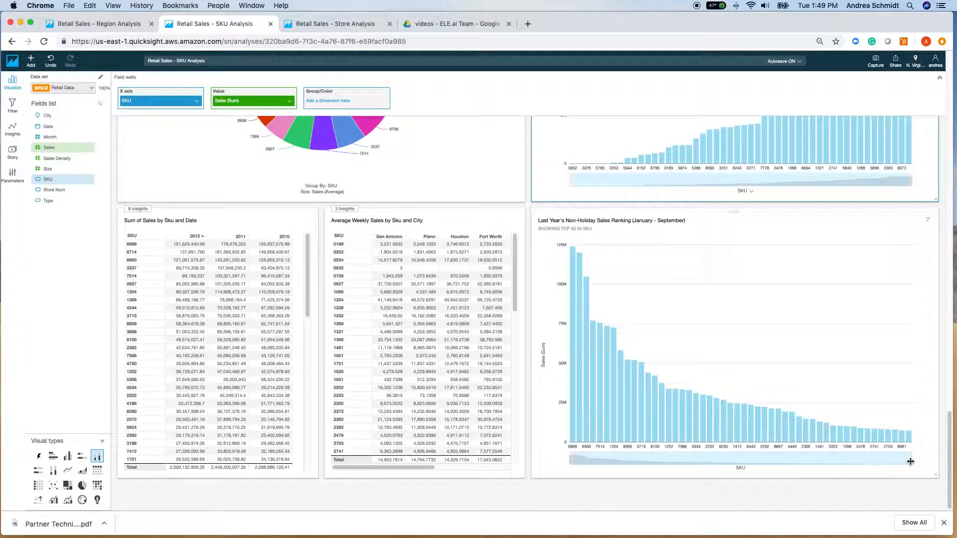
left_click_drag(910, 461, 669, 459)
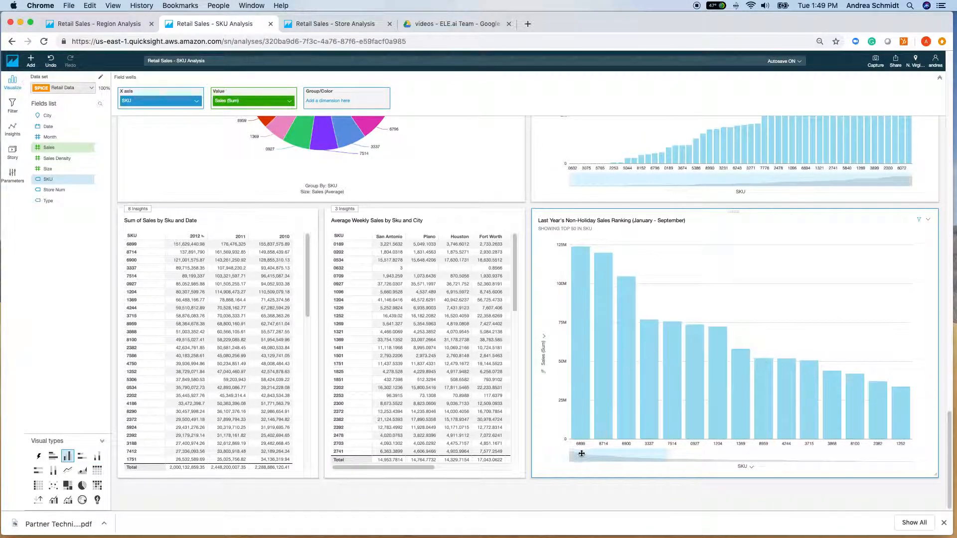
mouse_move(578, 432)
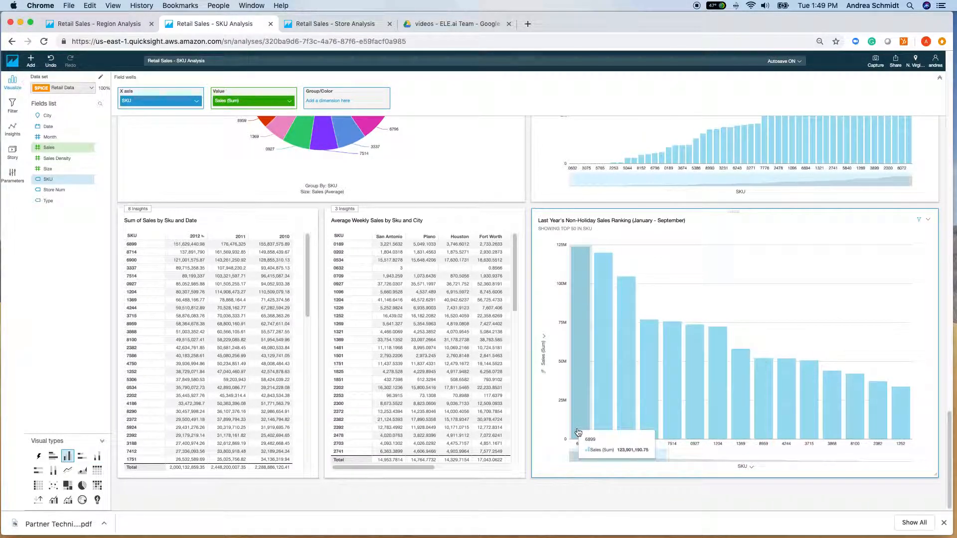
- Sort the Last Holiday Season Sales Ranking by descending sales and inspect the top SKU's value
scroll(533, 257, "up", 5)
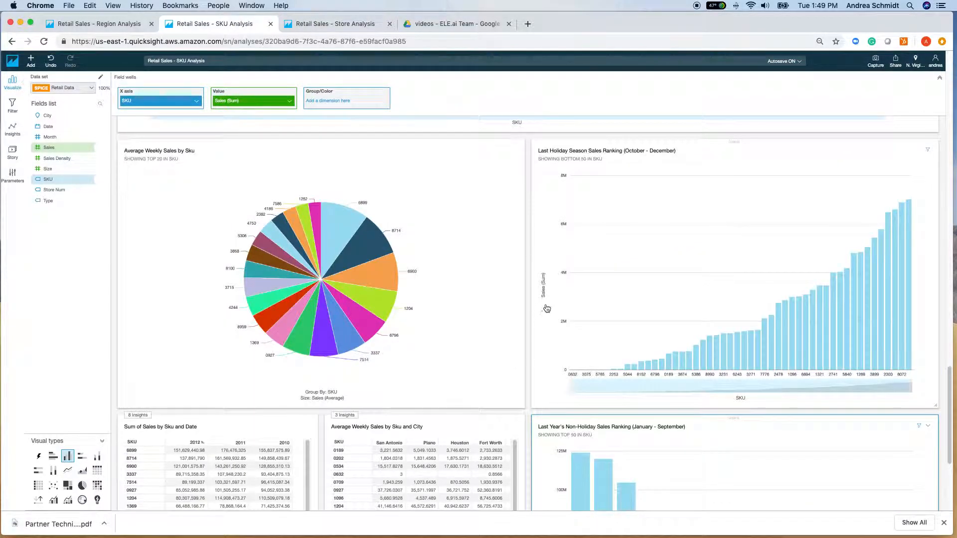
left_click(545, 301)
left_click(555, 306)
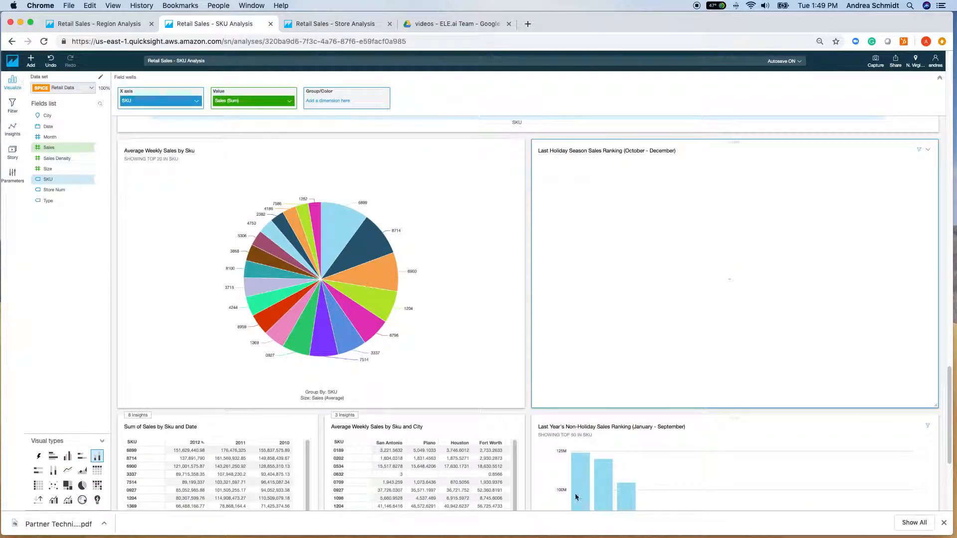
scroll(588, 366, "down", 1)
mouse_move(573, 348)
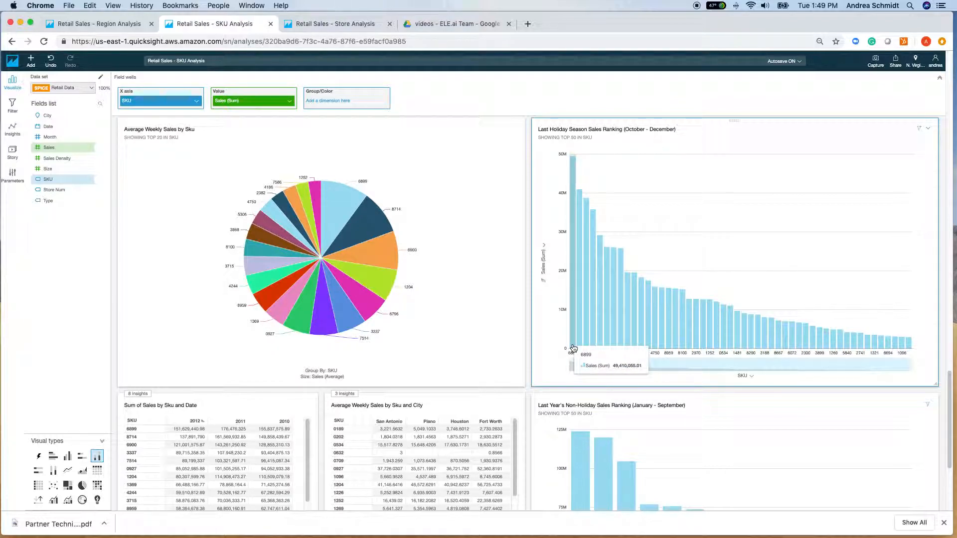
- Compare the sales of the leading SKUs between the non-holiday and holiday season rankings
scroll(574, 348, "down", 5)
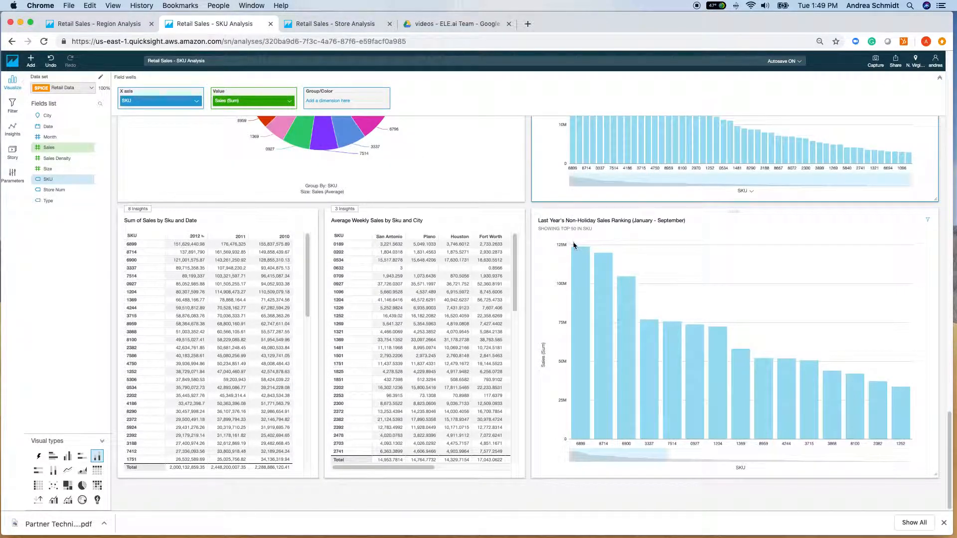
mouse_move(577, 266)
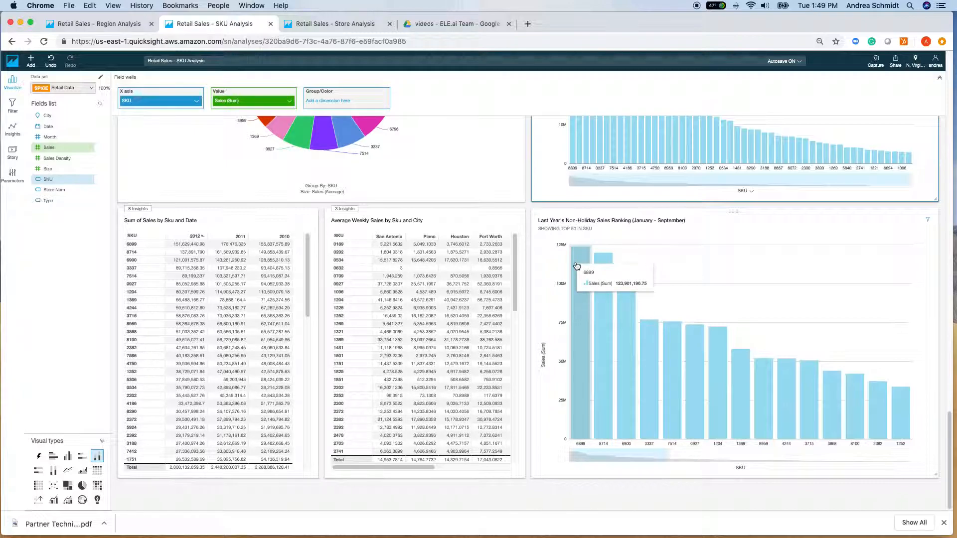
scroll(577, 265, "up", 3)
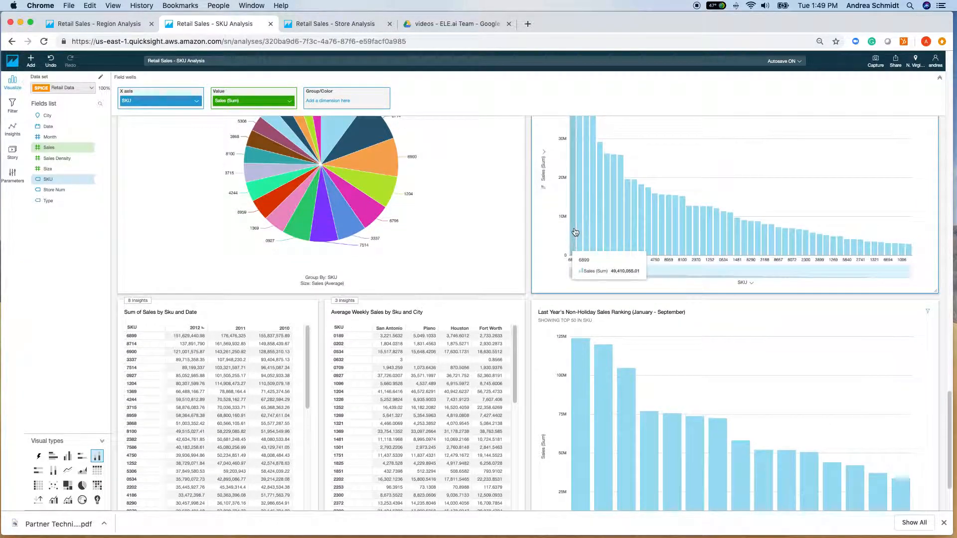
scroll(578, 334, "up", 4)
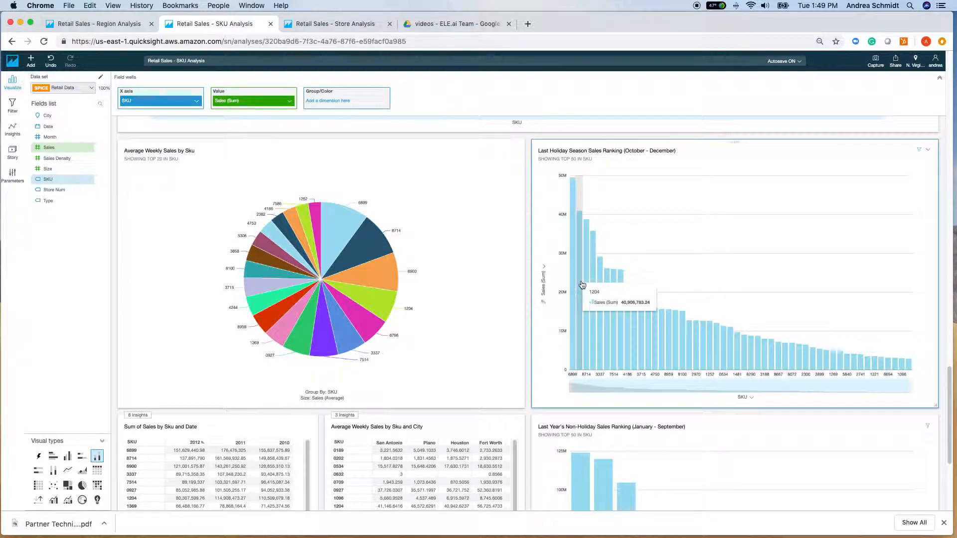
scroll(581, 285, "down", 7)
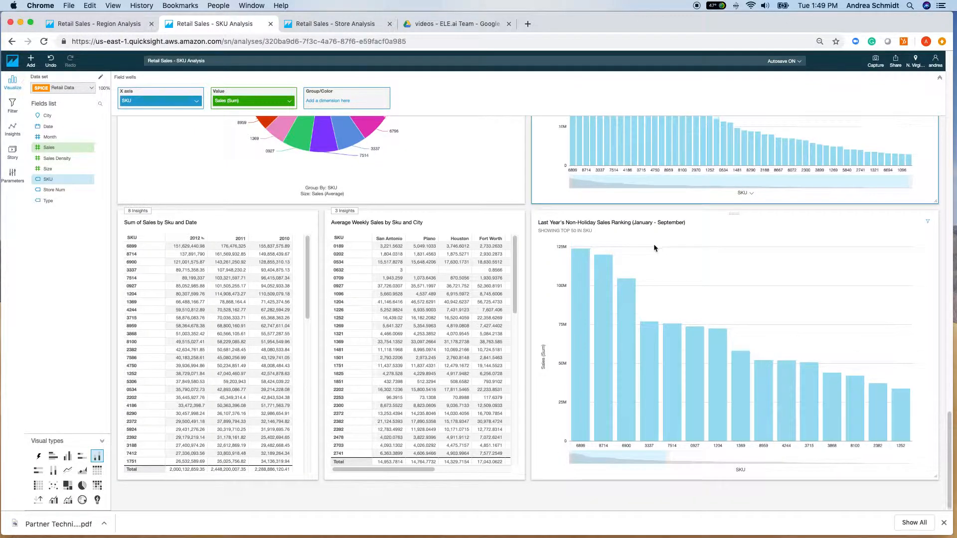
- Compare the mid-ranked SKUs, such as 7514 and 1204, in the non-holiday sales ranking with the holiday season ranking
scroll(653, 244, "up", 3)
scroll(678, 417, "down", 3)
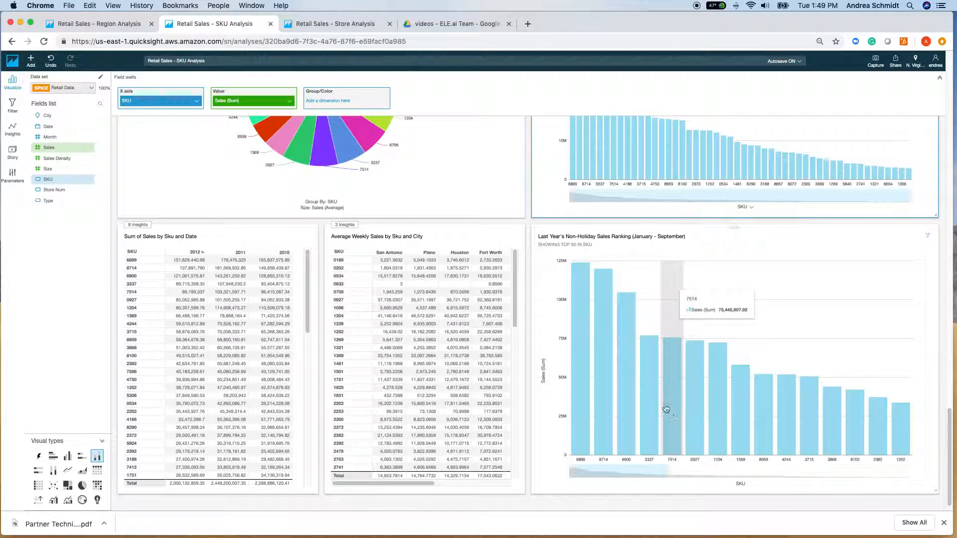
scroll(643, 324, "up", 5)
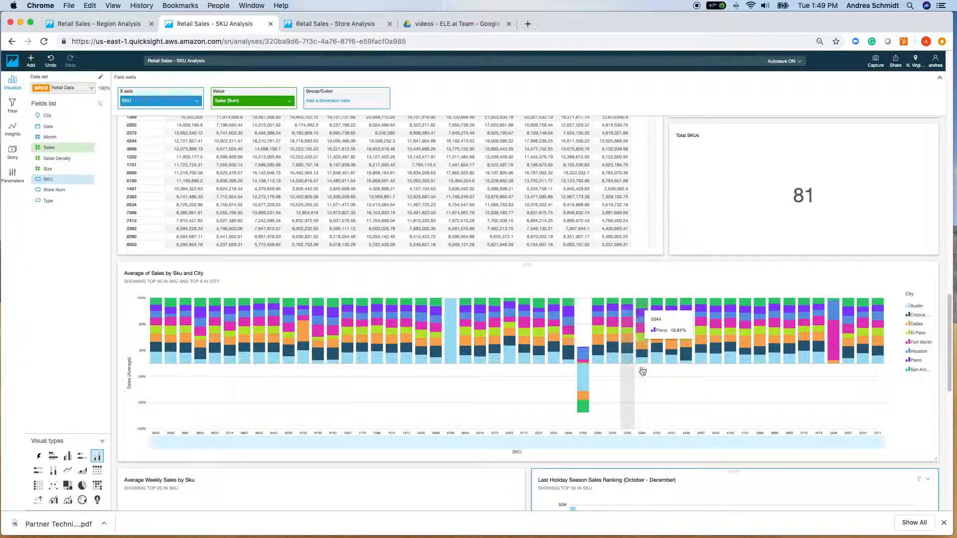
scroll(651, 391, "down", 6)
scroll(653, 392, "up", 1)
scroll(653, 392, "up", 3)
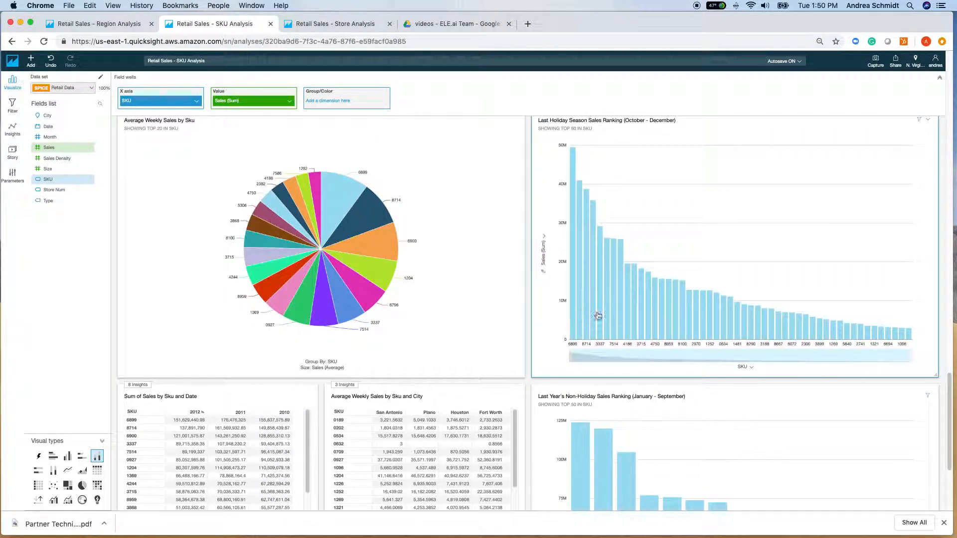
scroll(710, 441, "down", 3)
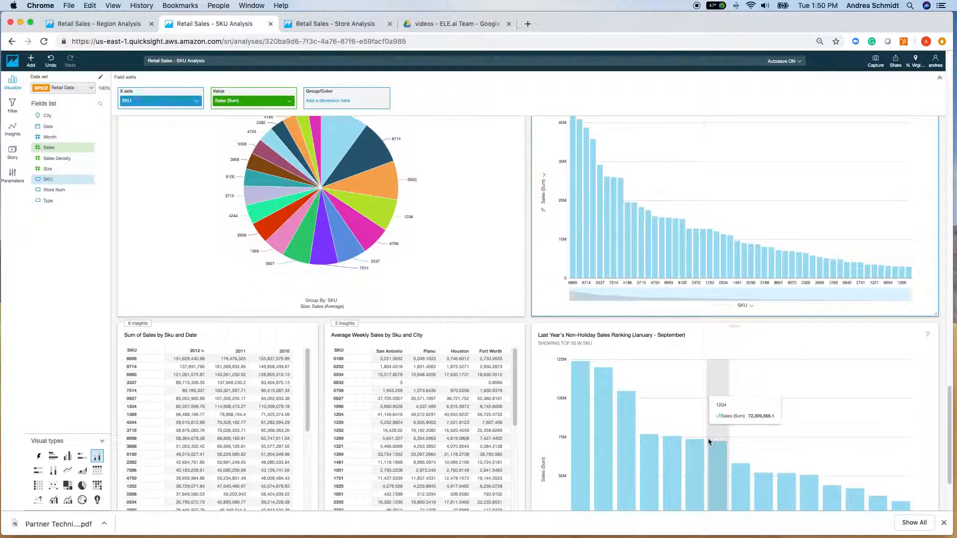
scroll(716, 449, "down", 2)
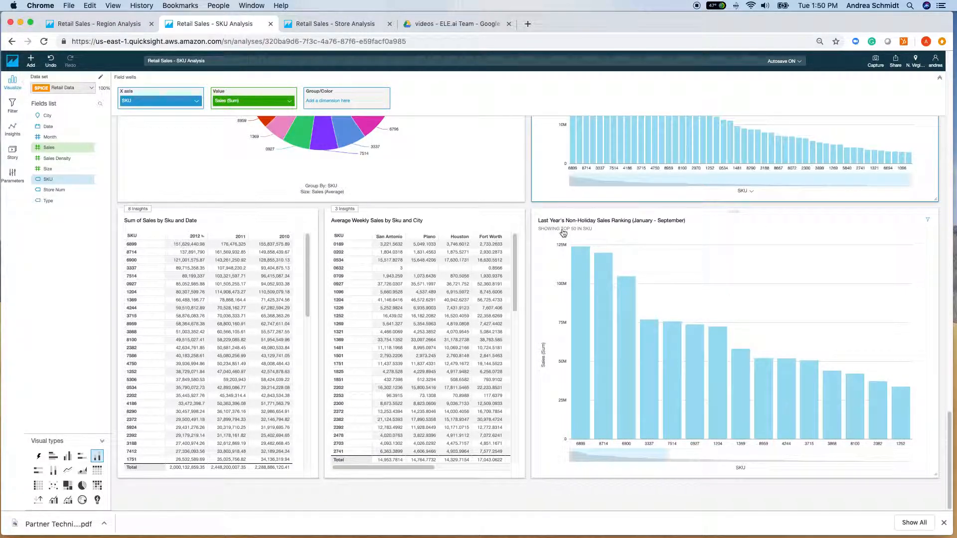
- Sort Last Year's Non-Holiday Sales Ranking by ascending sales and inspect the lowest-selling SKUs
left_click(544, 371)
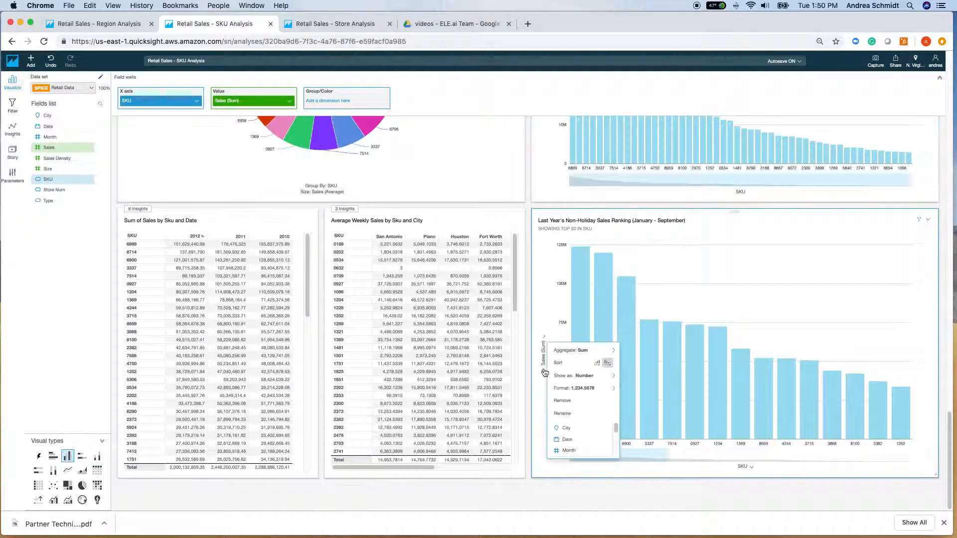
left_click(597, 362)
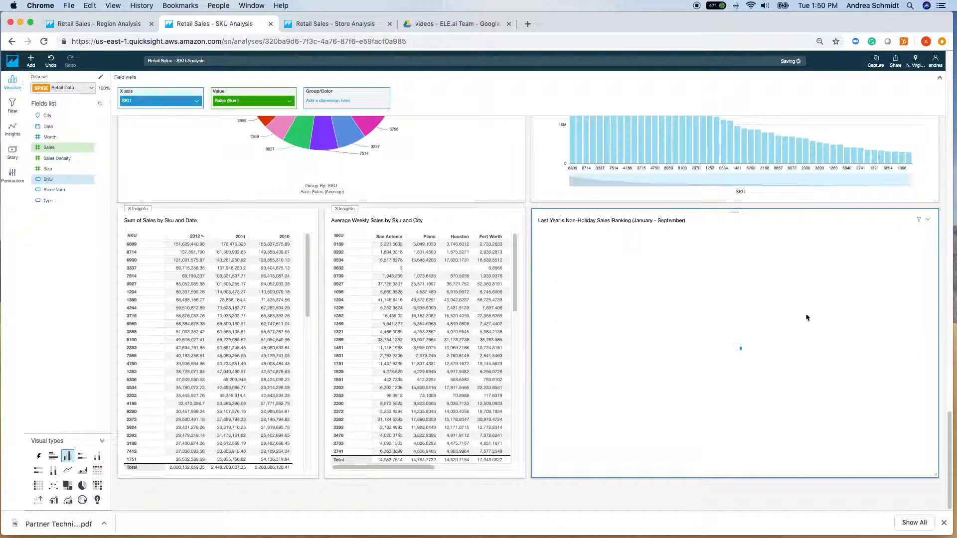
mouse_move(608, 403)
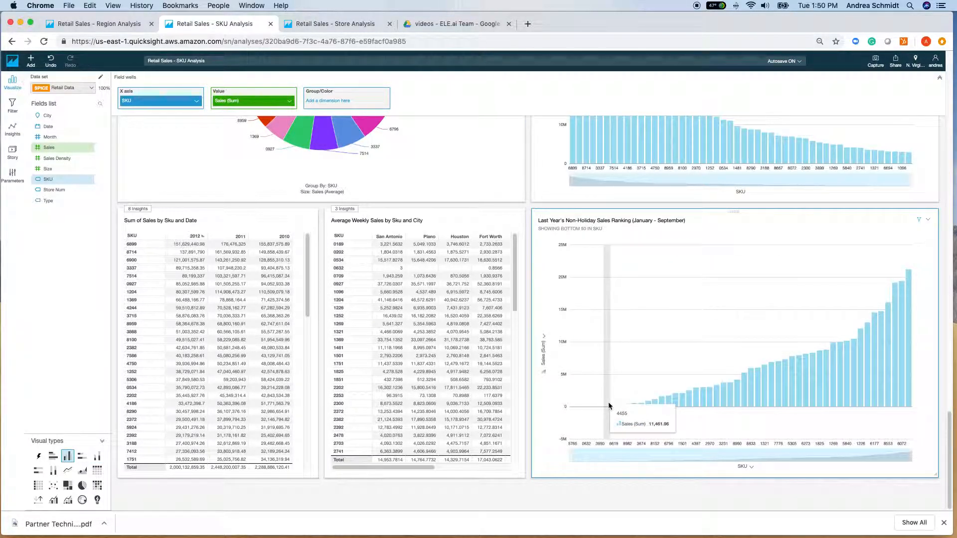
mouse_move(575, 407)
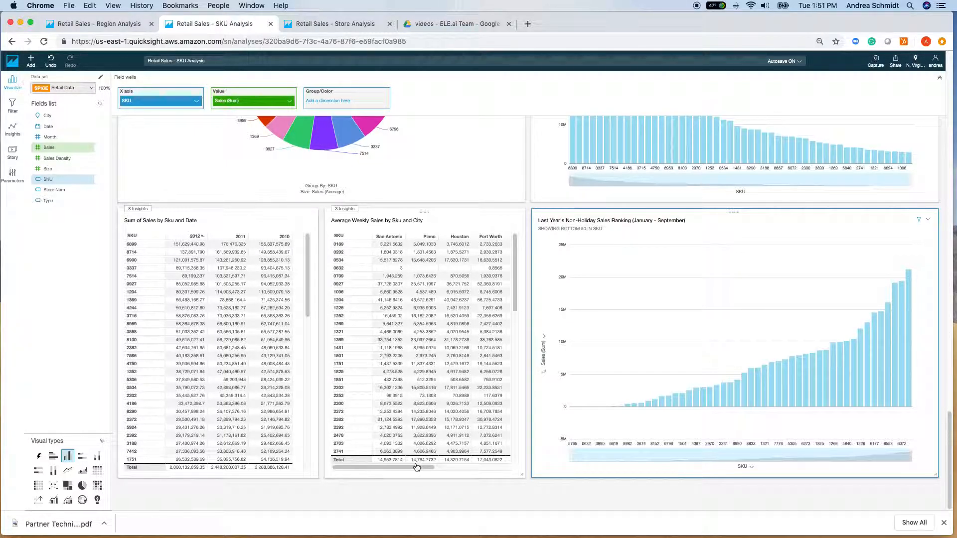
- Look across the city columns of the Average Weekly Sales by Sku and City table, and return to the start of the SKU analysis
mouse_move(413, 468)
left_mouse_down()
mouse_move(507, 469)
mouse_move(432, 469)
left_mouse_up()
left_click_drag(424, 470, 343, 459)
scroll(570, 262, "up", 7)
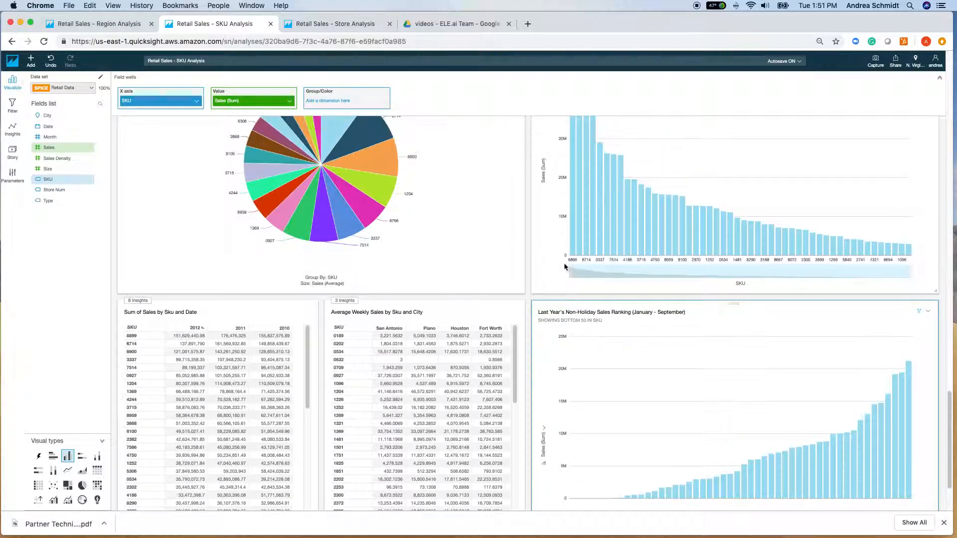
scroll(537, 235, "up", 4)
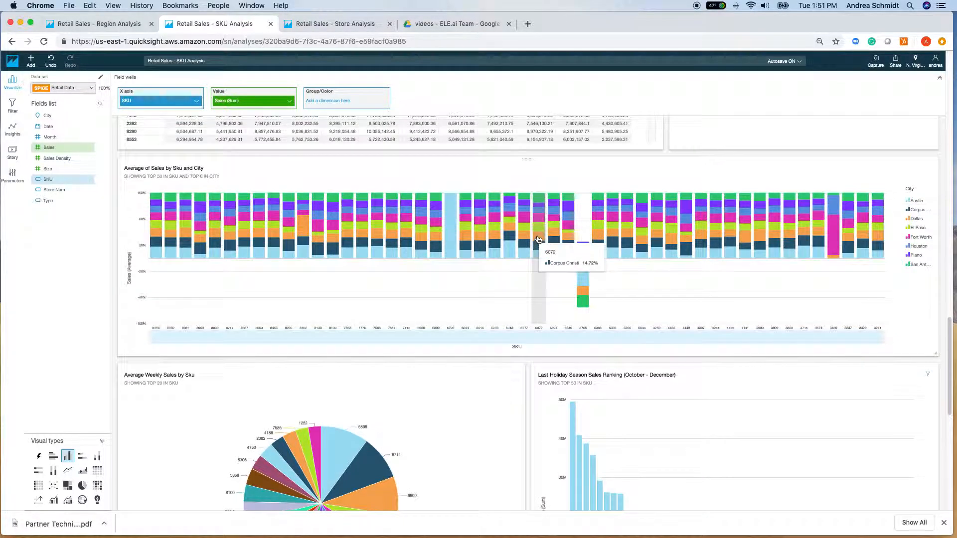
scroll(538, 233, "up", 15)
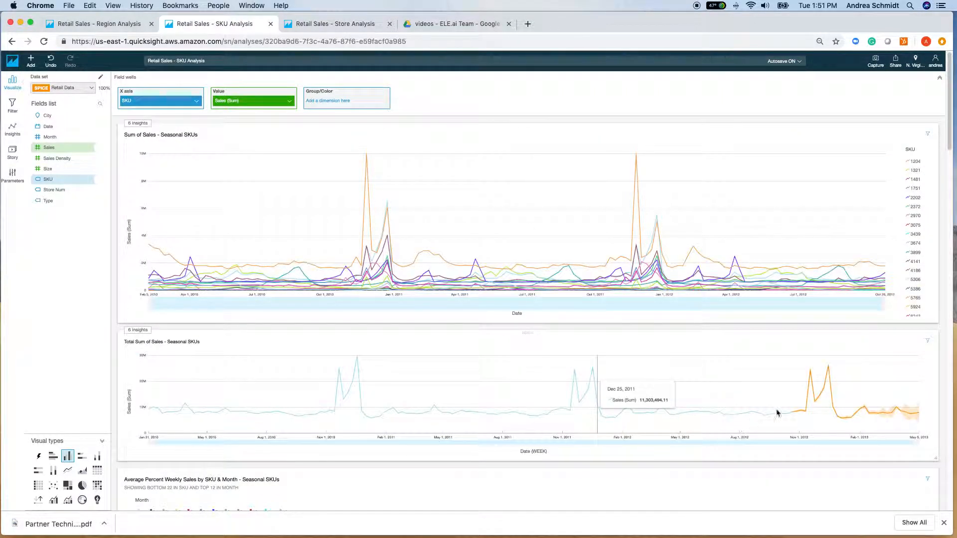
- Revisit the Region Analysis, and look through the Store Analysis down to the count of stores by city and type
left_click(110, 29)
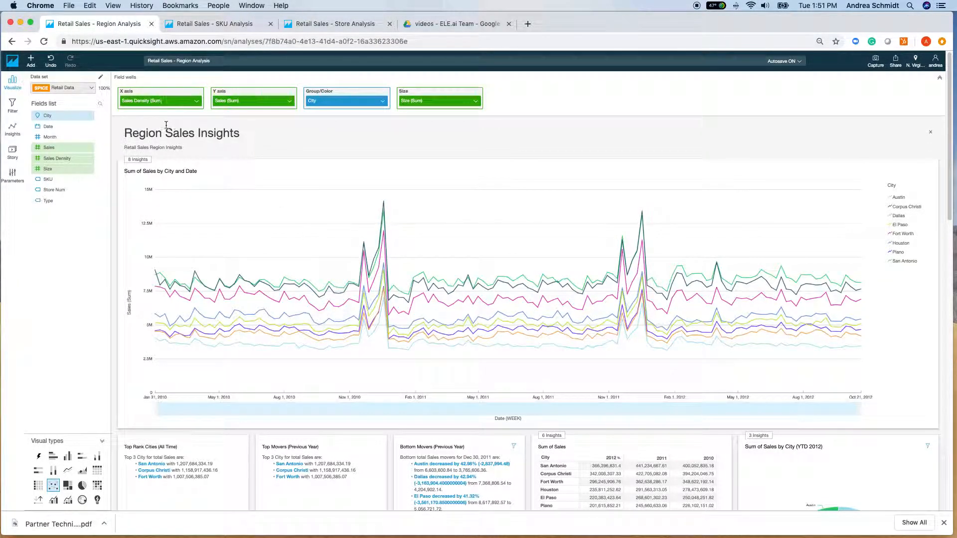
scroll(277, 159, "down", 1)
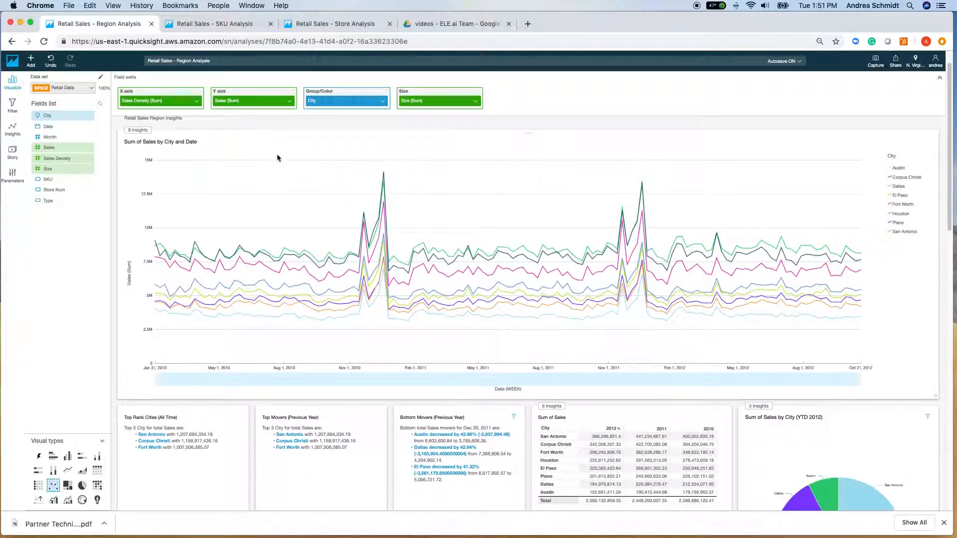
left_click(215, 25)
left_click(343, 24)
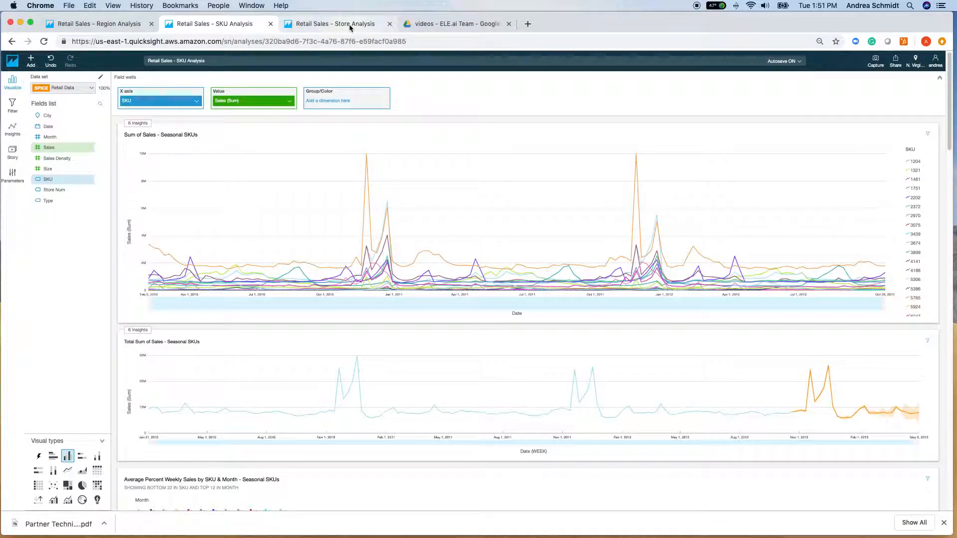
scroll(457, 433, "down", 10)
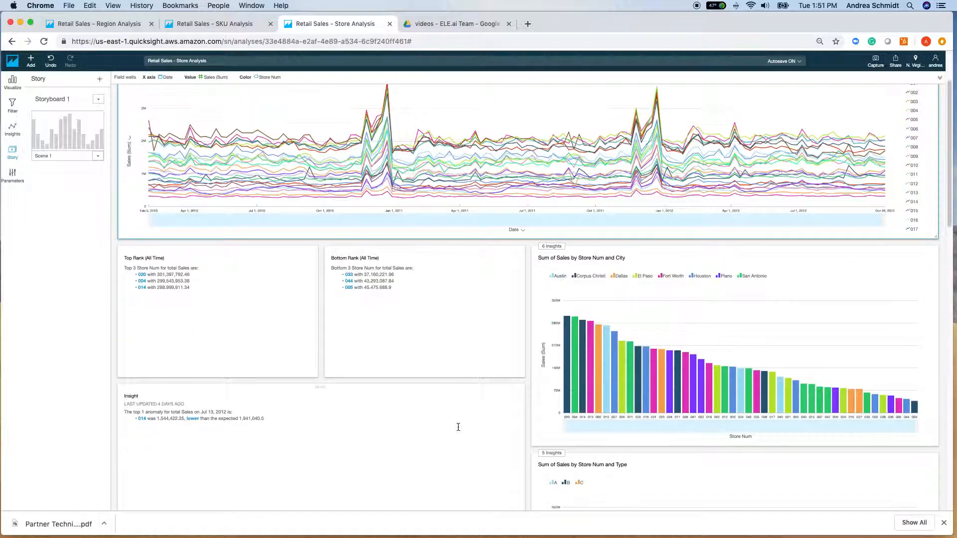
scroll(459, 432, "down", 12)
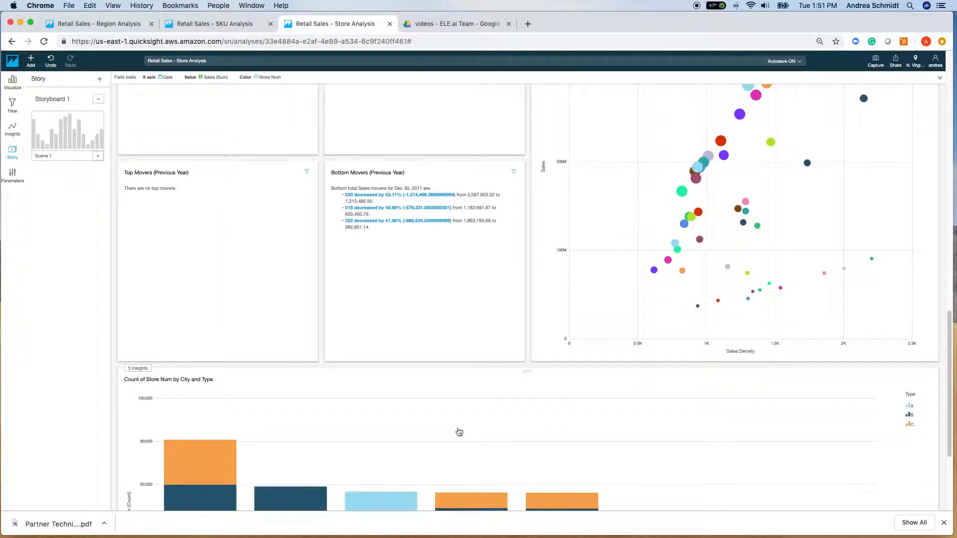
- Glance at the SKU Analysis, and inspect the highest- and lowest-selling stores in the Store Analysis chart Sum of Sales by Store Num and City
left_click(204, 25)
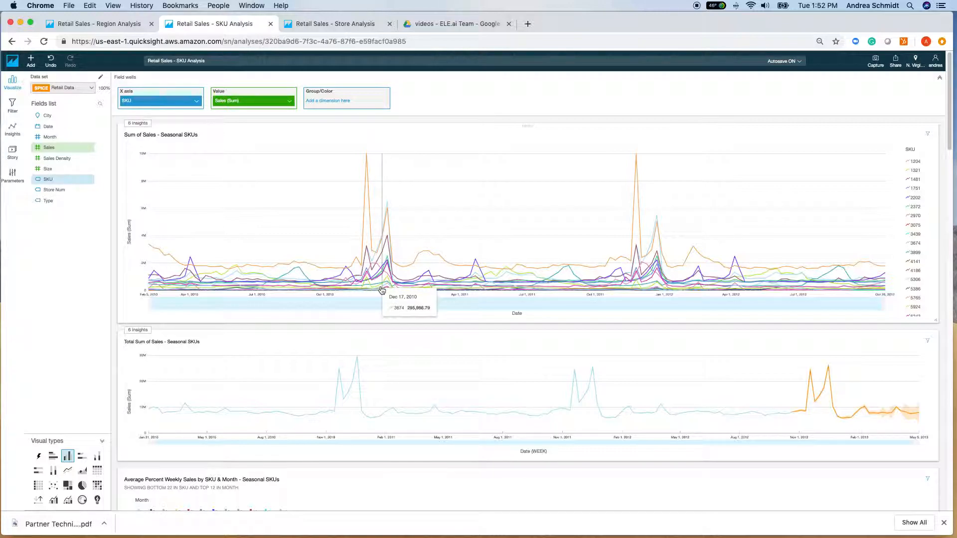
left_click(341, 25)
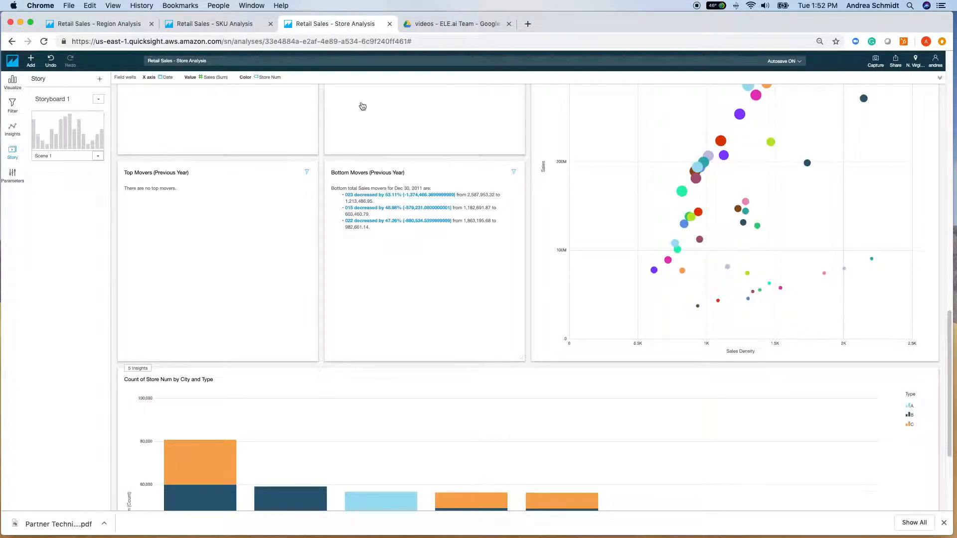
scroll(657, 209, "up", 5)
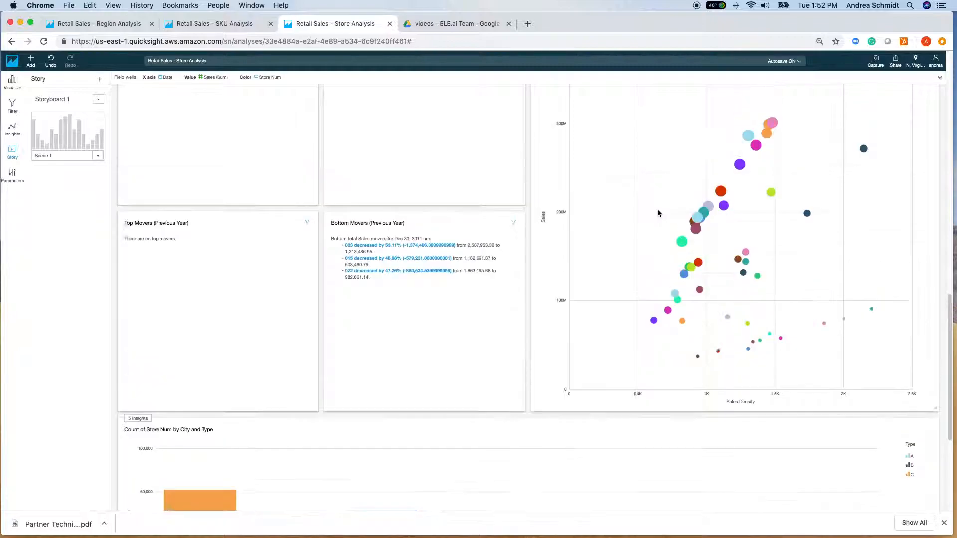
scroll(665, 247, "up", 10)
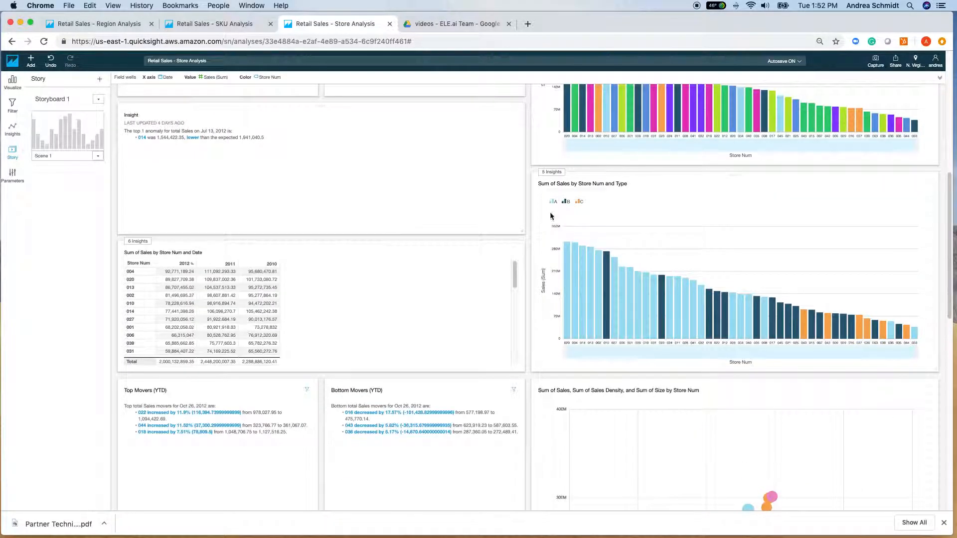
scroll(690, 170, "up", 6)
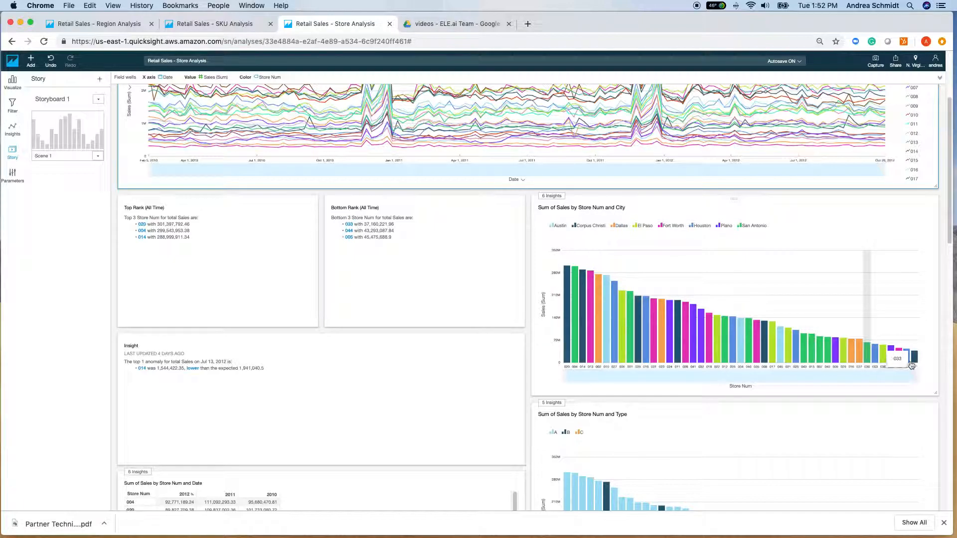
mouse_move(567, 290)
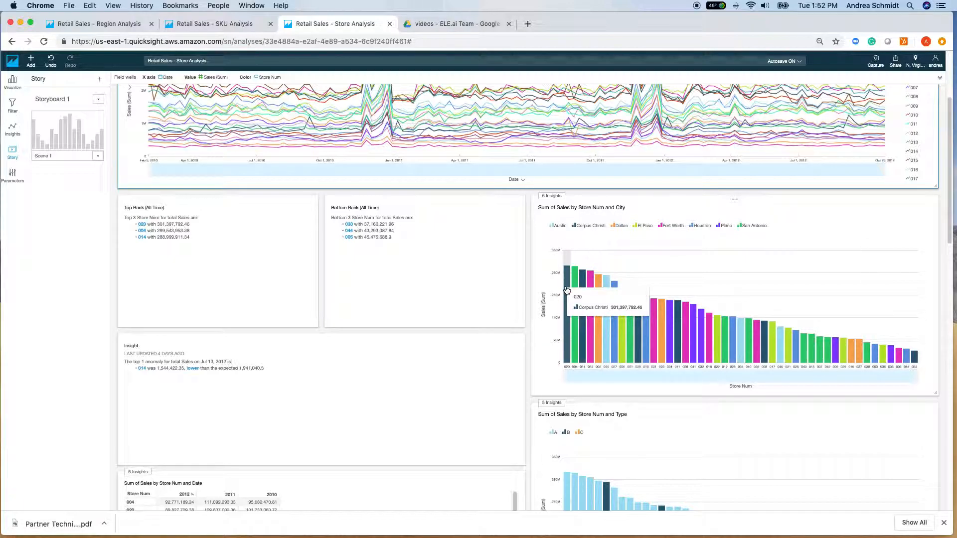
mouse_move(914, 367)
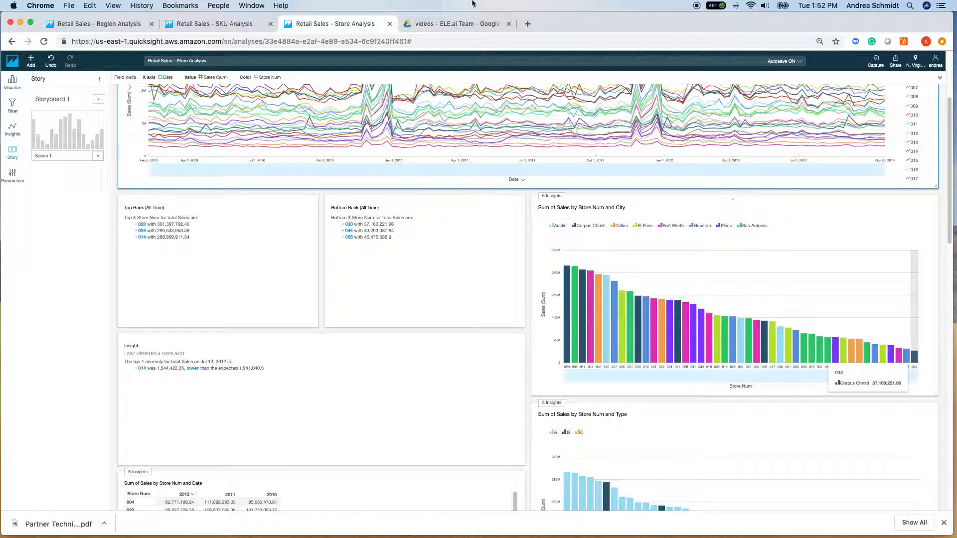
- Review the average percent weekly sales charts for seasonal and steady SKUs in the SKU Analysis
left_click(222, 25)
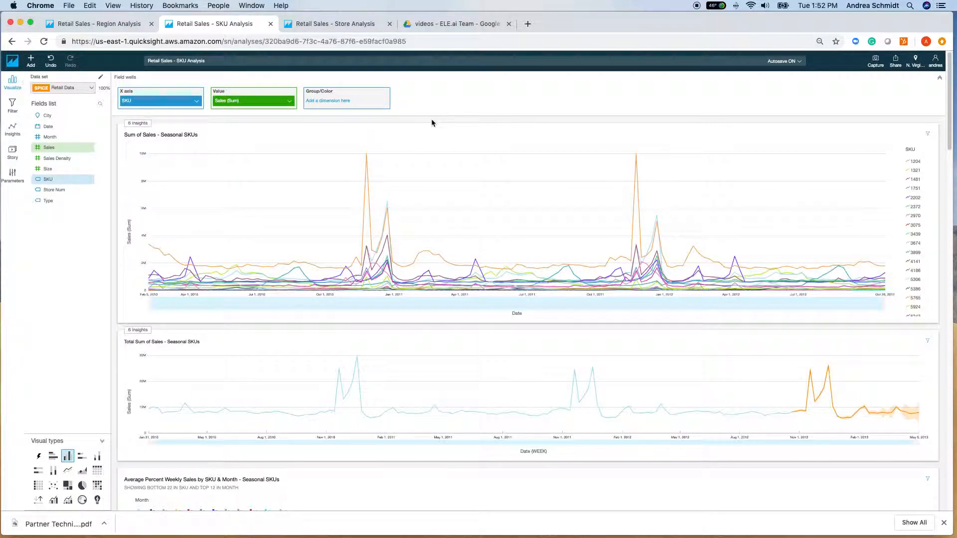
scroll(469, 264, "down", 5)
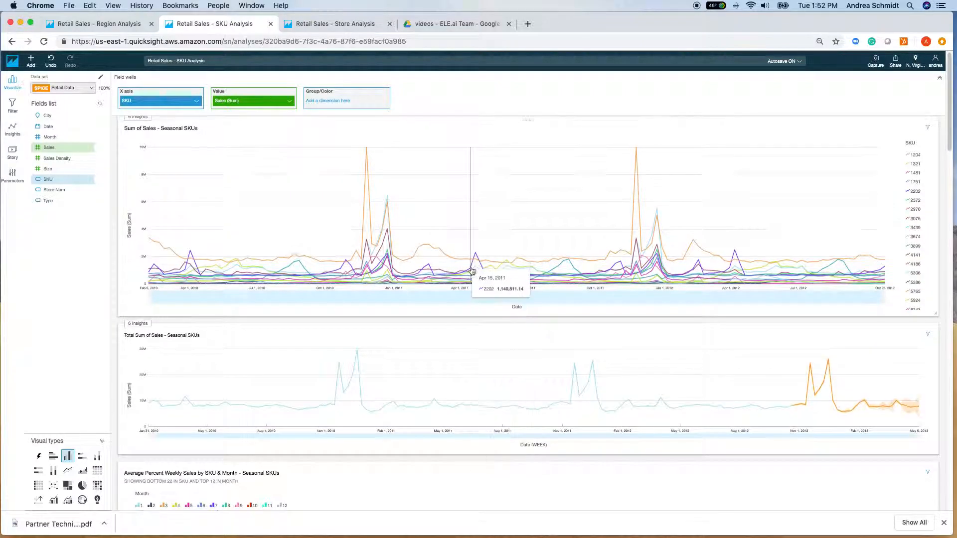
scroll(481, 294, "down", 5)
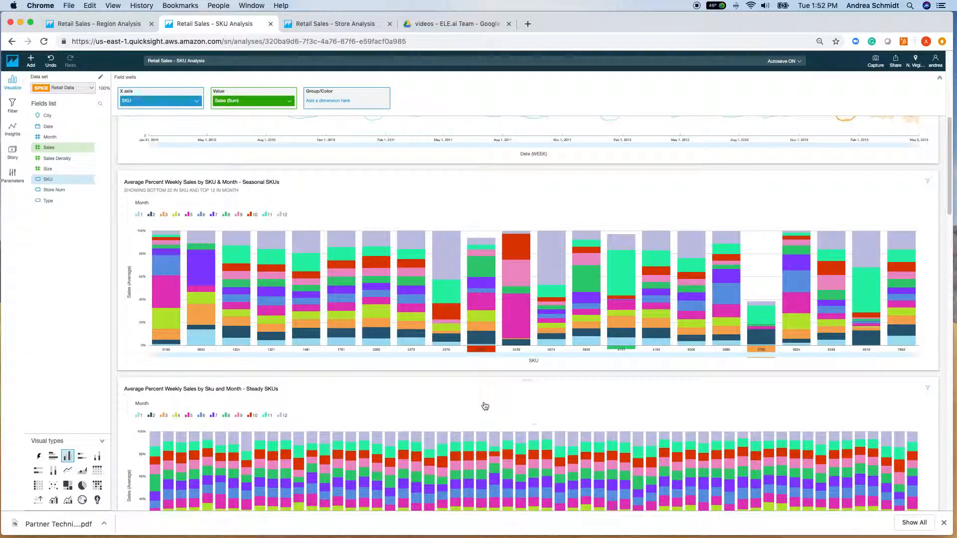
scroll(483, 406, "down", 2)
scroll(484, 407, "down", 1)
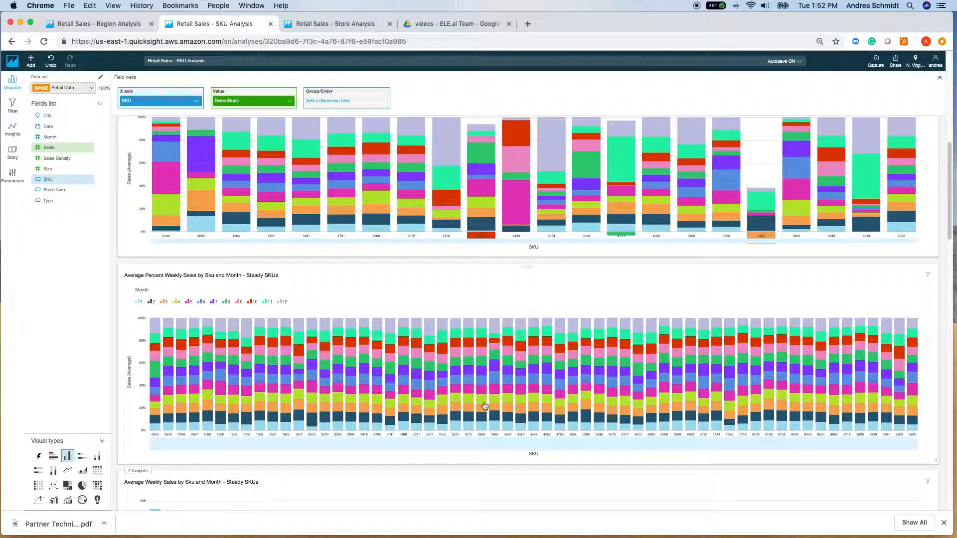
- Glance at the Region Analysis, and review the Store Analysis movers and sales density chart before returning to its Store Sales Insights heading
left_click(102, 27)
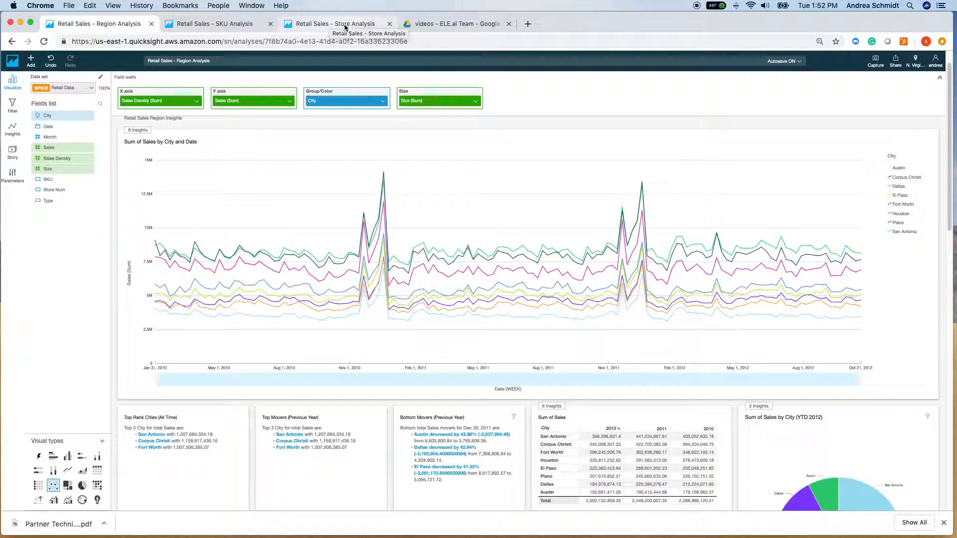
left_click(319, 23)
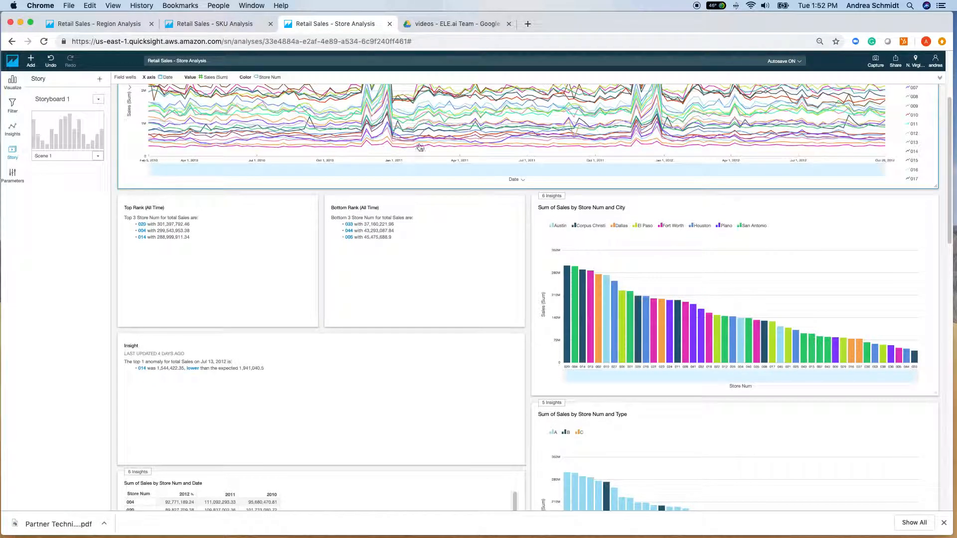
scroll(559, 295, "down", 1)
scroll(558, 294, "down", 10)
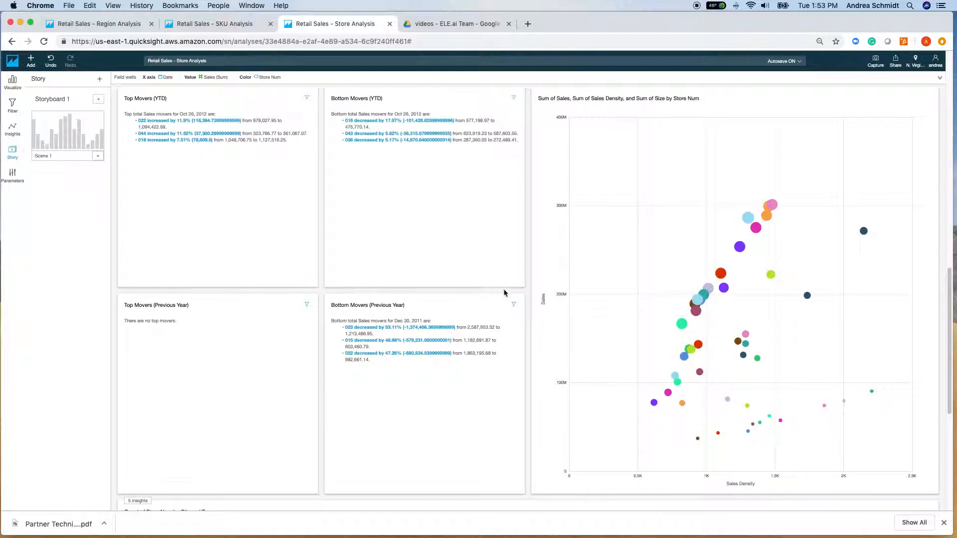
scroll(558, 235, "up", 1)
scroll(558, 236, "up", 10)
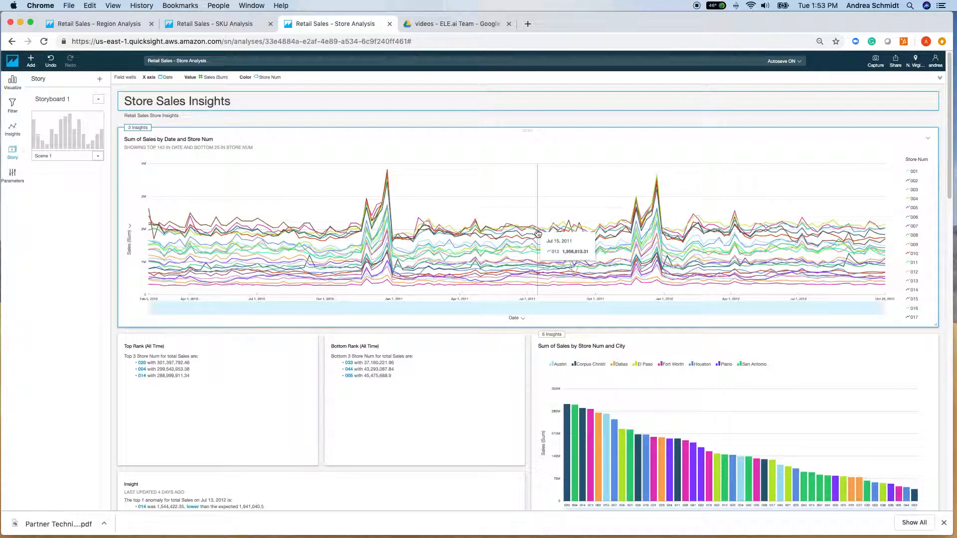